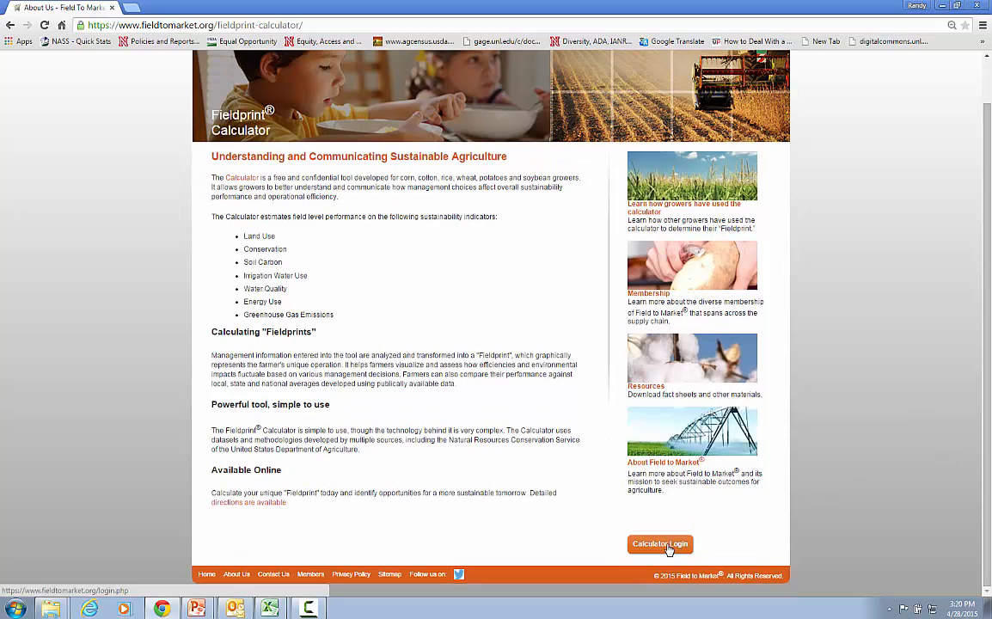
# Log in to the Fieldprint Calculator with the saved credentials and load the field "4-H challenge field Wilber"
pyautogui.click(674, 545)
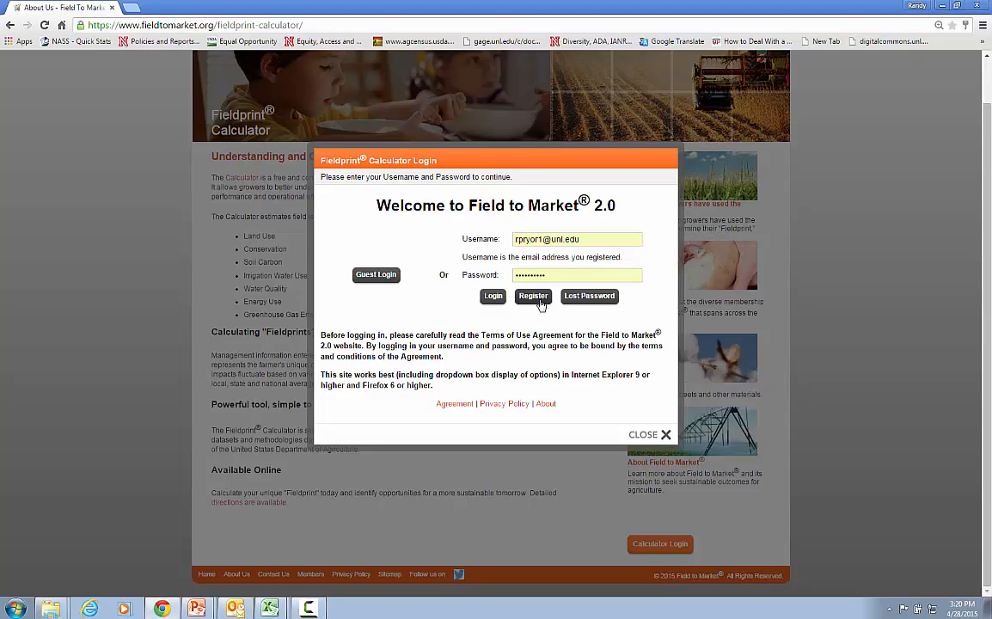
pyautogui.click(491, 296)
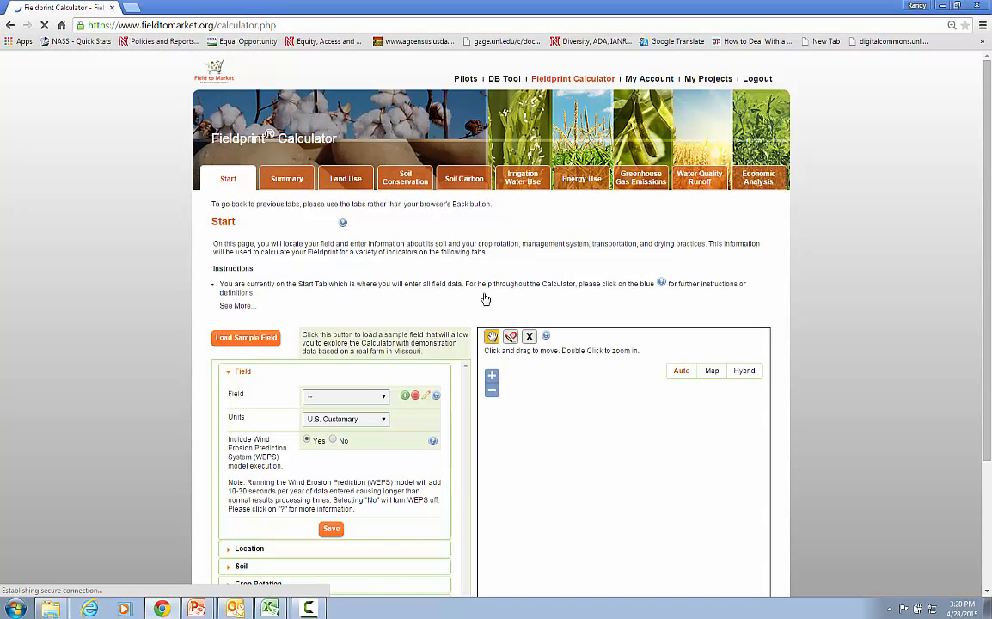
pyautogui.click(384, 397)
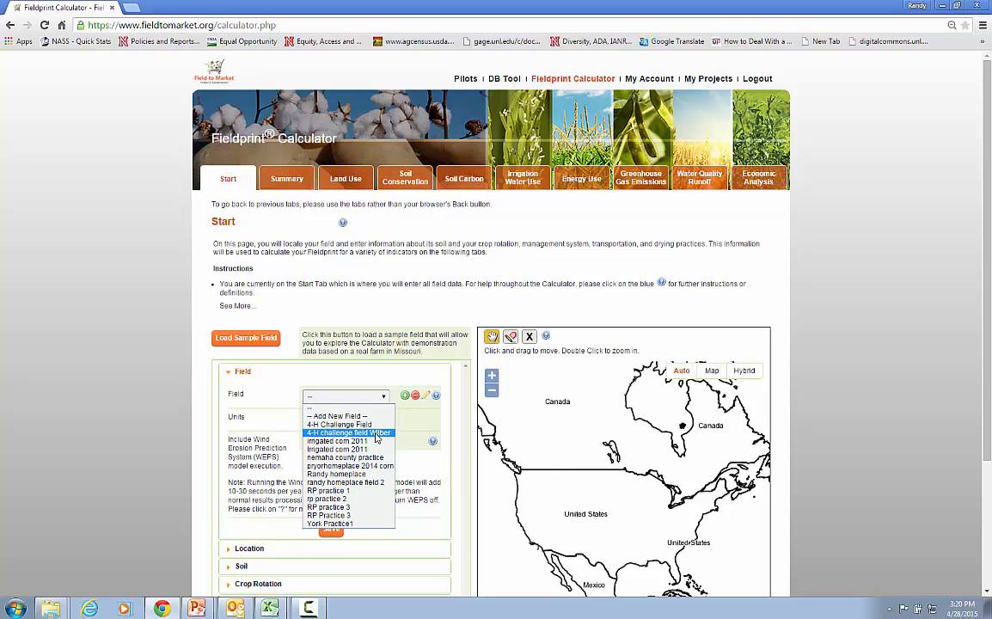
pyautogui.click(375, 433)
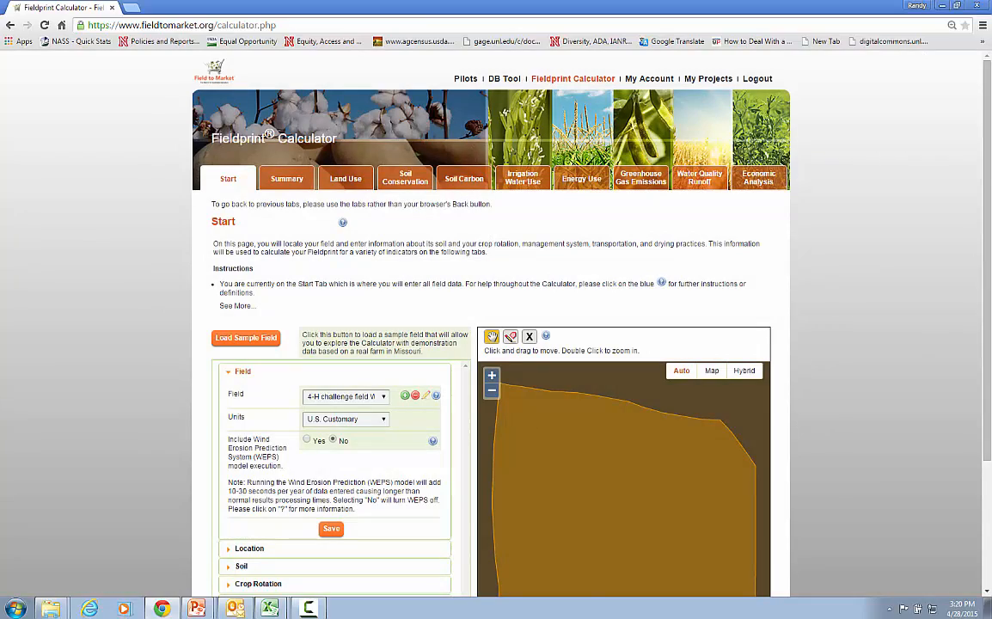
# Review the loaded field's boundary on the map and its location and soil data
pyautogui.scroll(-2, 989, 277)
pyautogui.moveTo(989, 277); pyautogui.dragTo(958, 381)
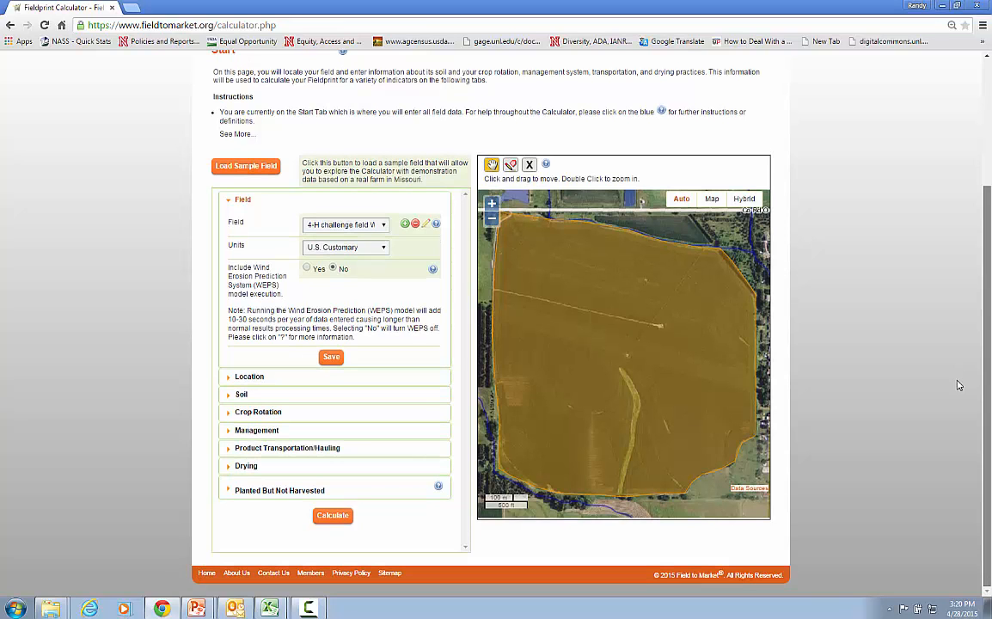
pyautogui.click(251, 379)
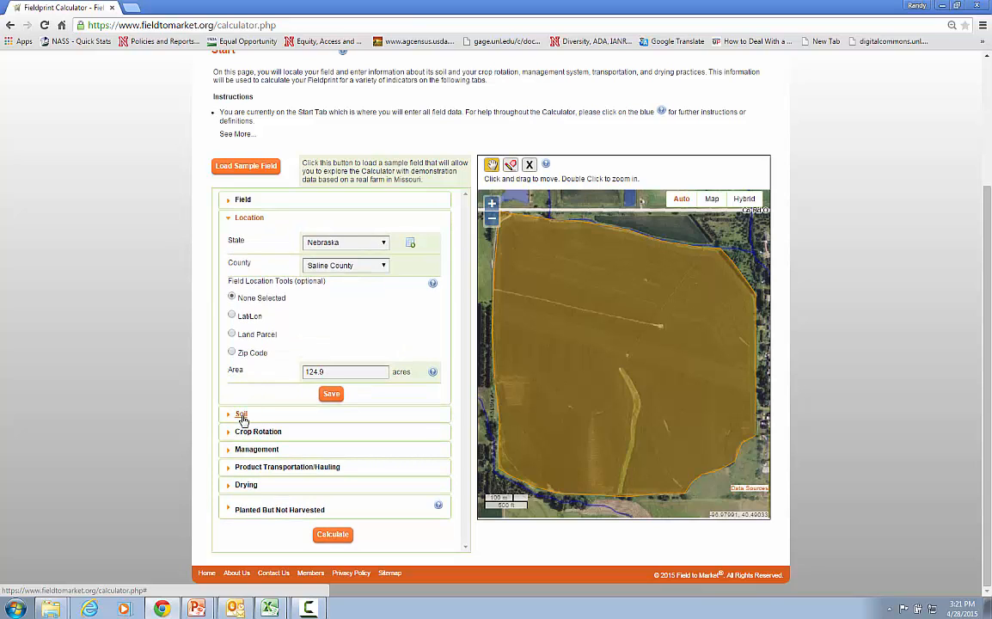
pyautogui.click(242, 416)
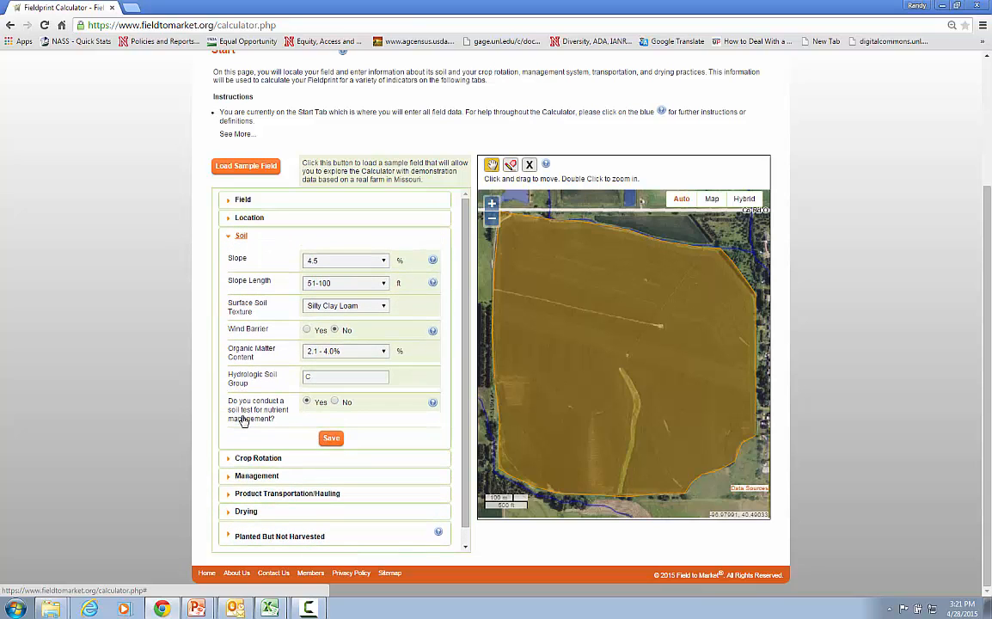
# Set the 2014 crop in the crop rotation to Corn
pyautogui.click(259, 460)
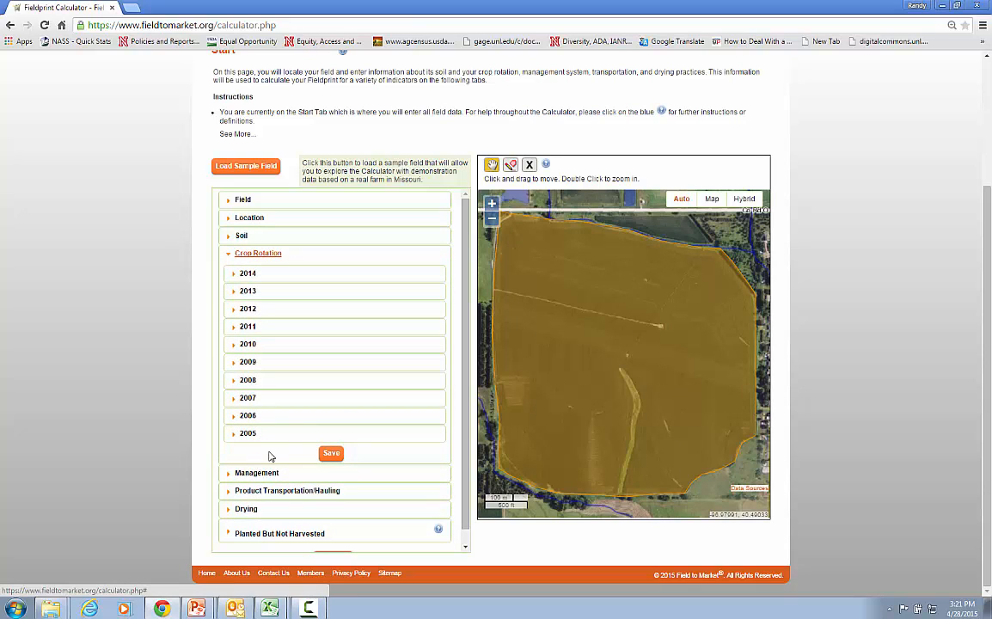
pyautogui.click(249, 274)
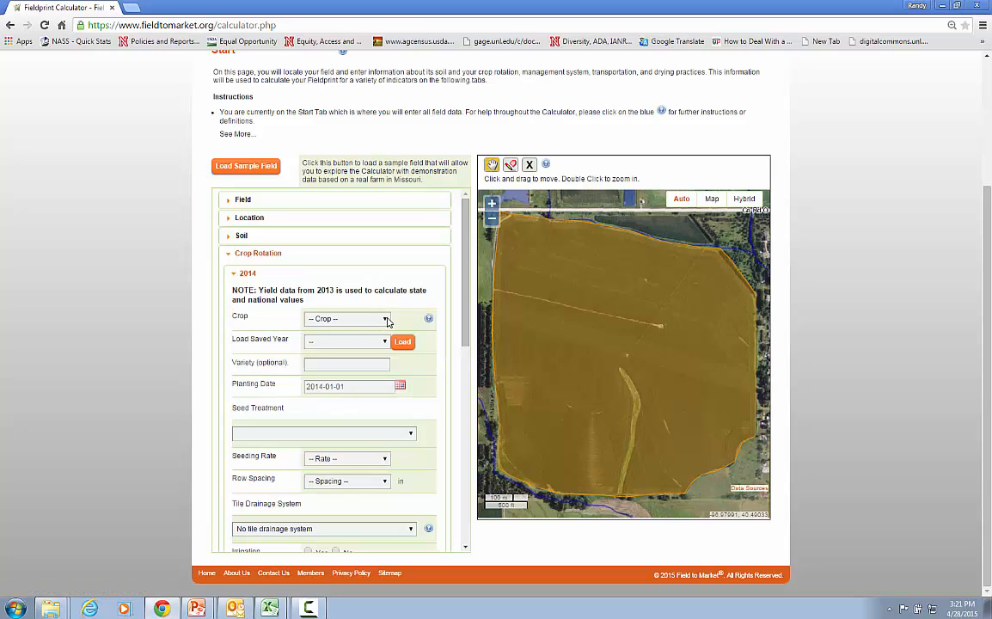
pyautogui.click(386, 320)
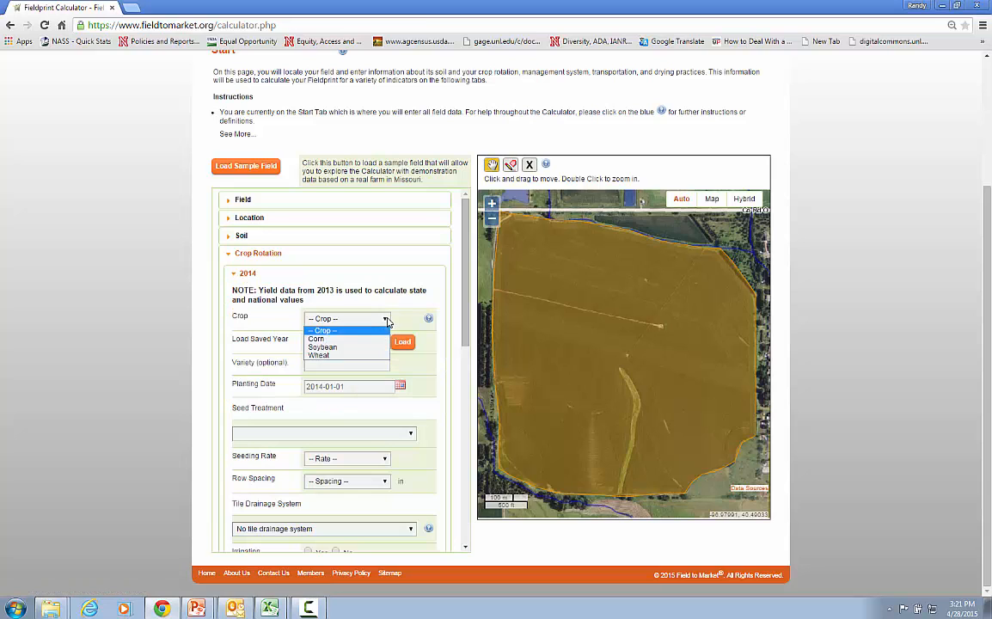
pyautogui.click(352, 341)
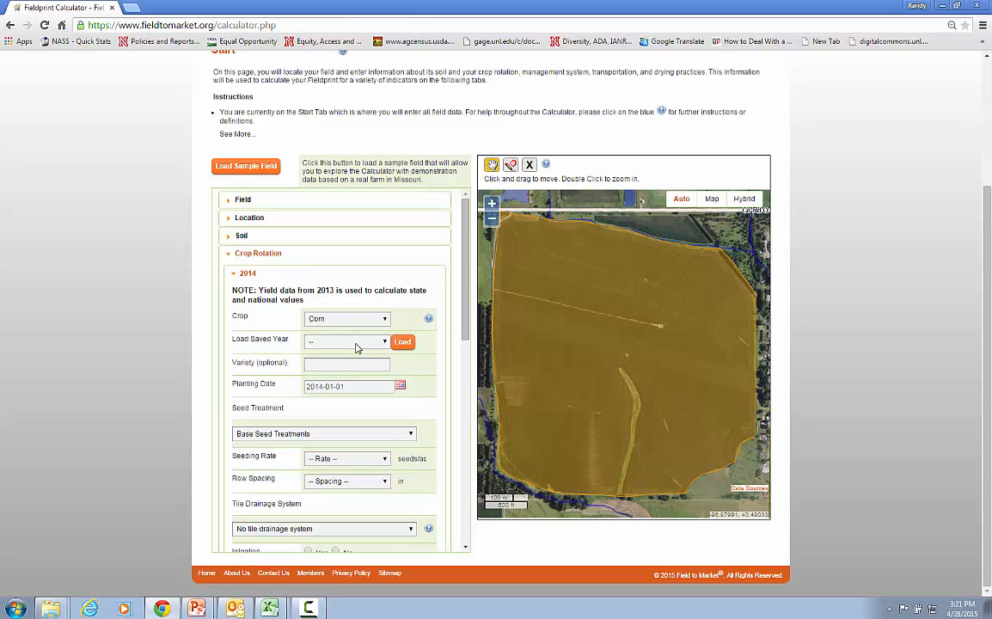
# Set the 2014 corn planting date to April 28, 2014
pyautogui.click(321, 366)
pyautogui.click(400, 386)
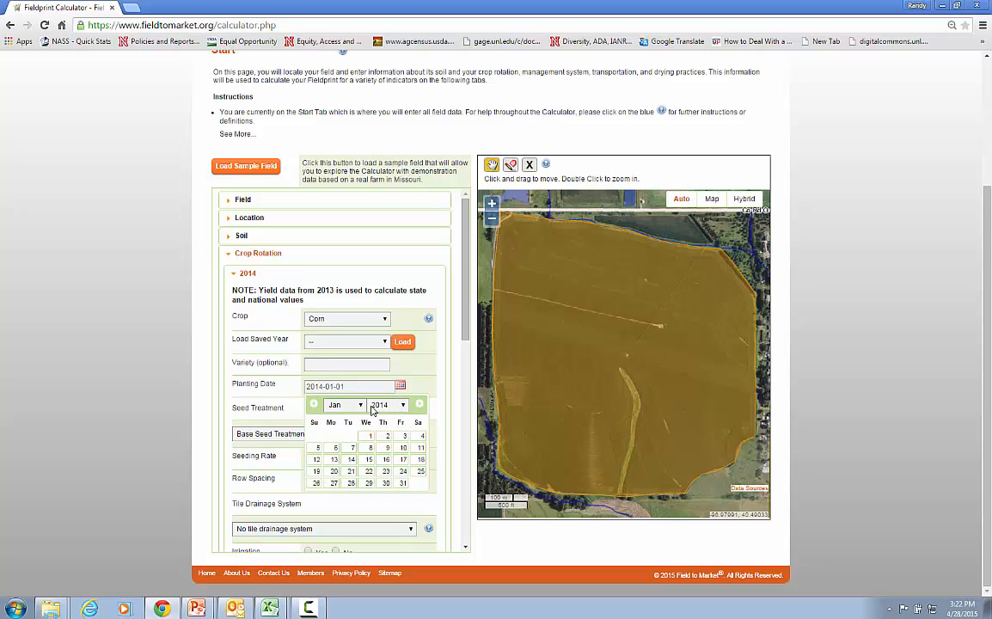
pyautogui.click(357, 405)
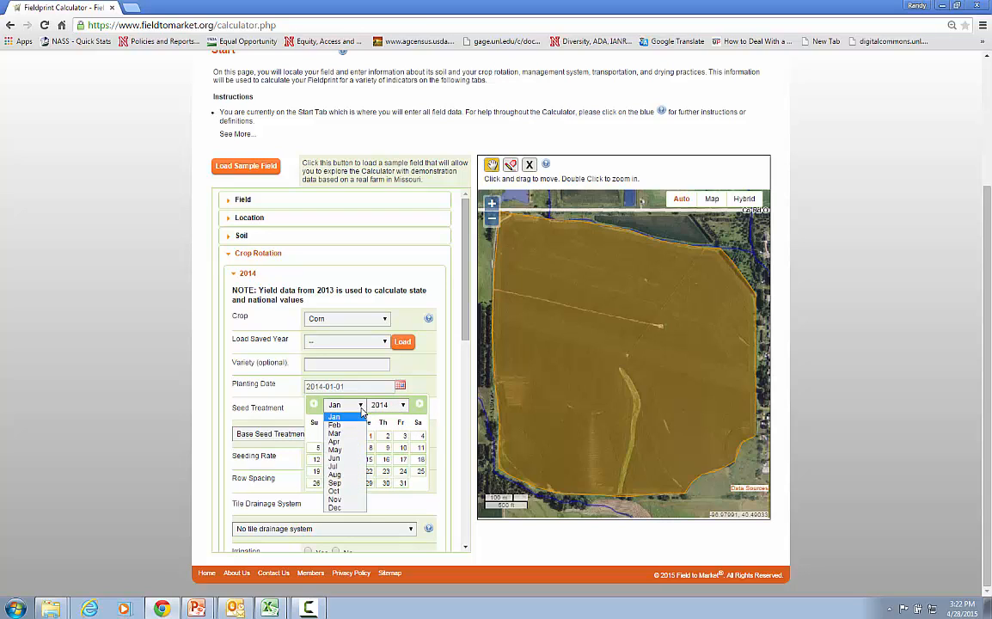
pyautogui.click(337, 442)
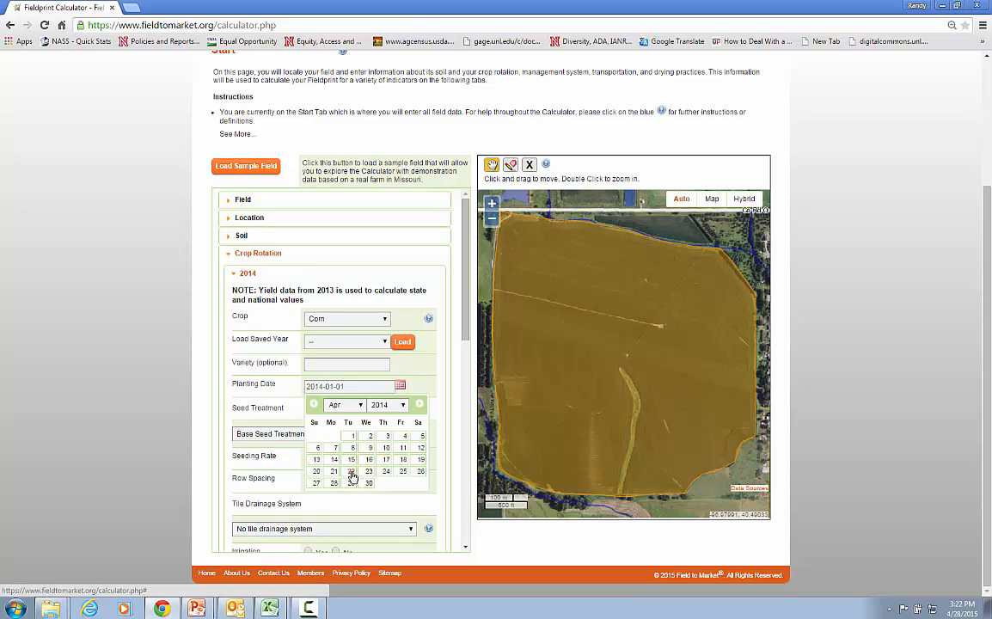
pyautogui.click(335, 484)
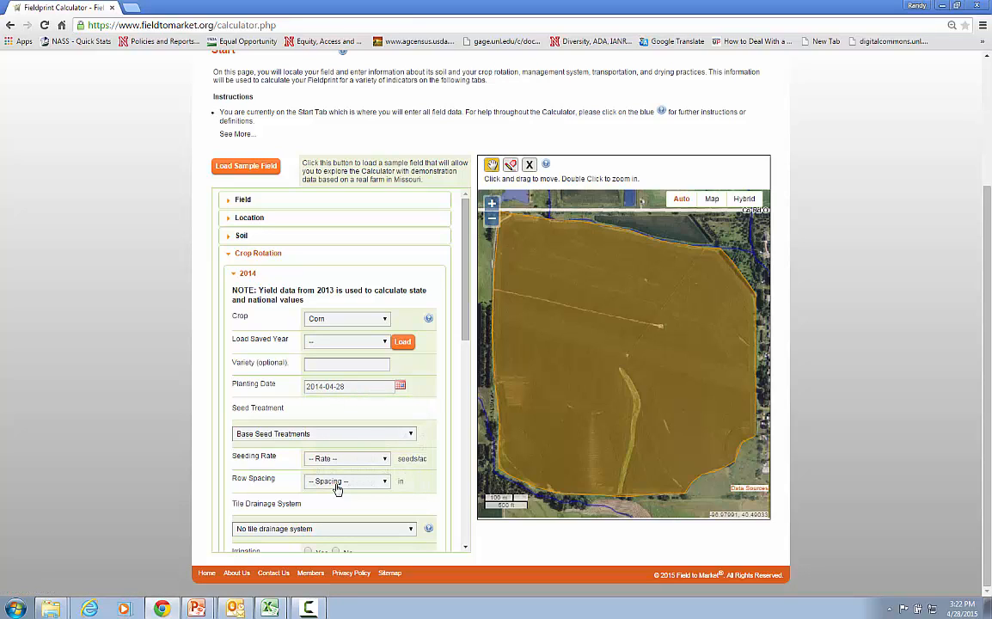
# Fill in the 2014 corn seeding data with Base Seed Treatments, a rate of 32,000 - 33,999 seeds/ac and 30-inch row spacing
pyautogui.click(411, 437)
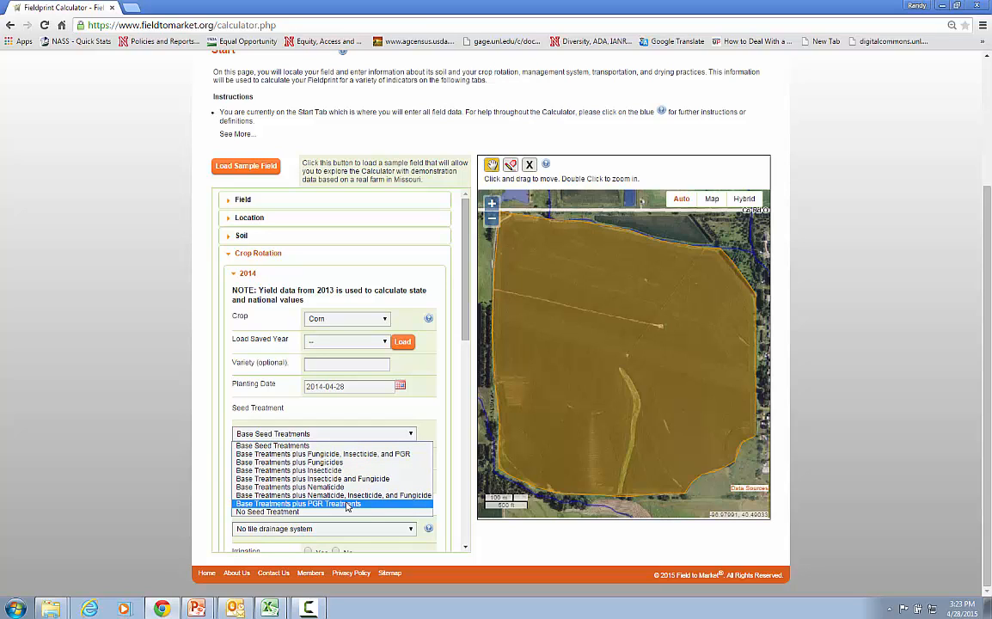
pyautogui.click(295, 446)
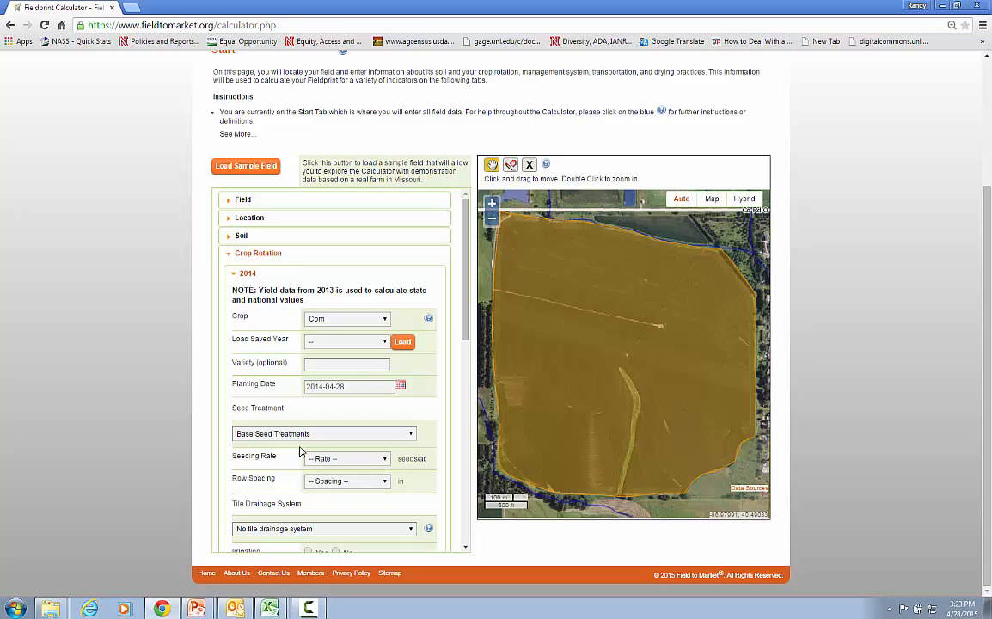
pyautogui.click(384, 460)
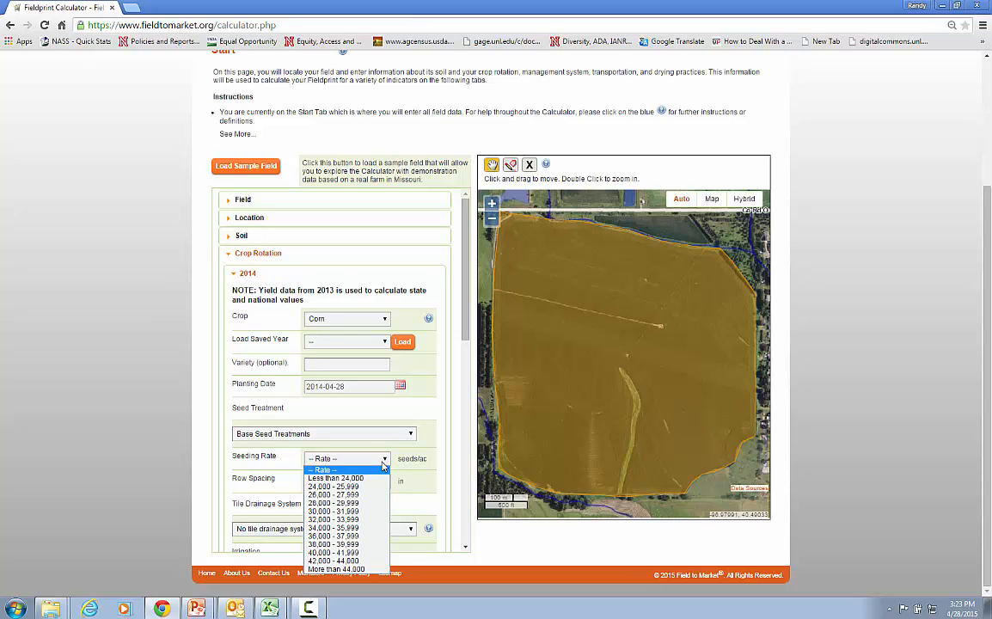
pyautogui.click(345, 520)
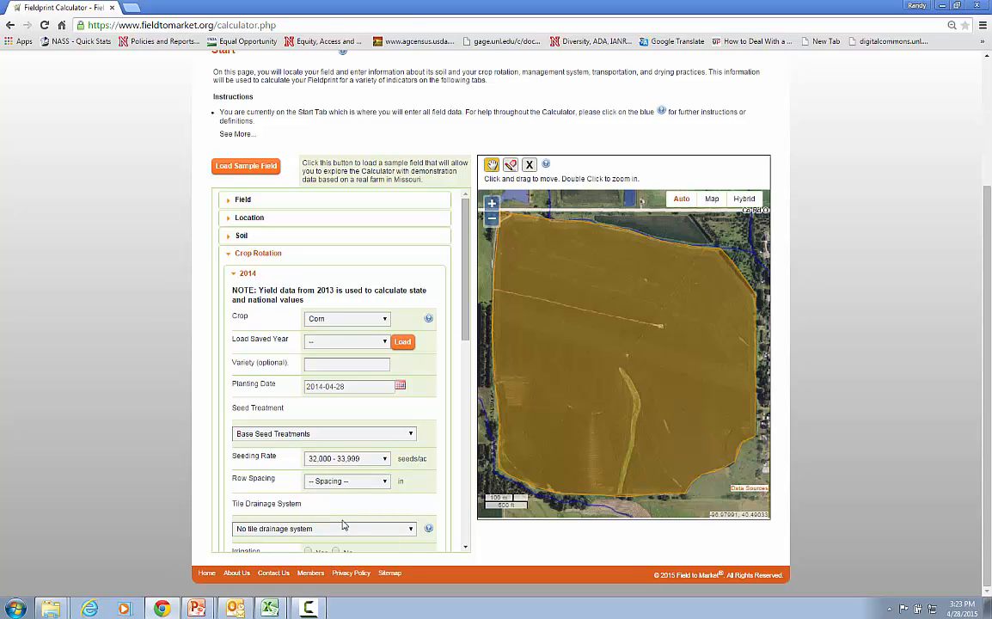
pyautogui.click(383, 481)
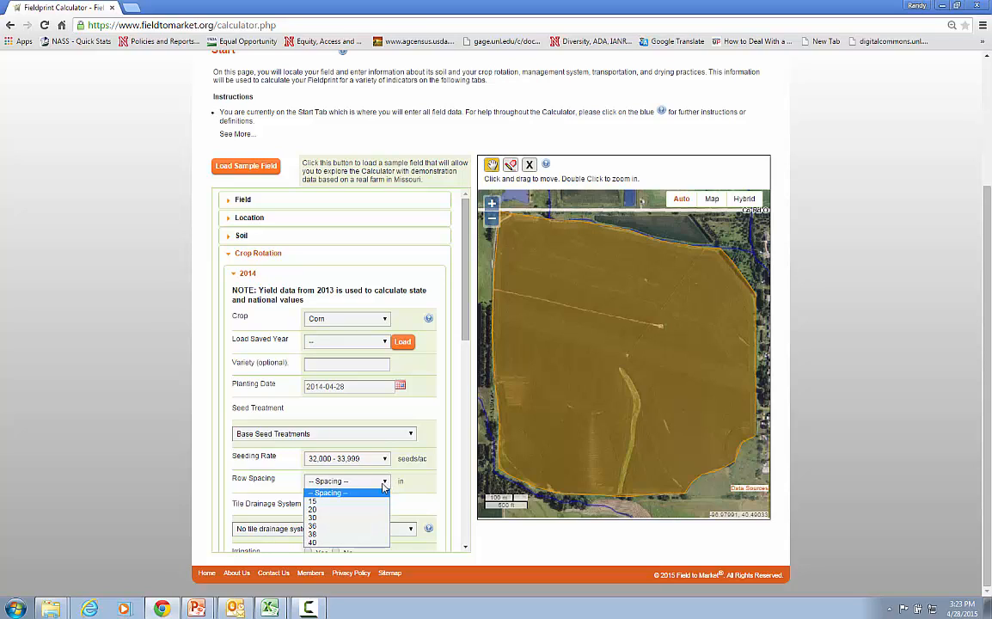
pyautogui.click(354, 519)
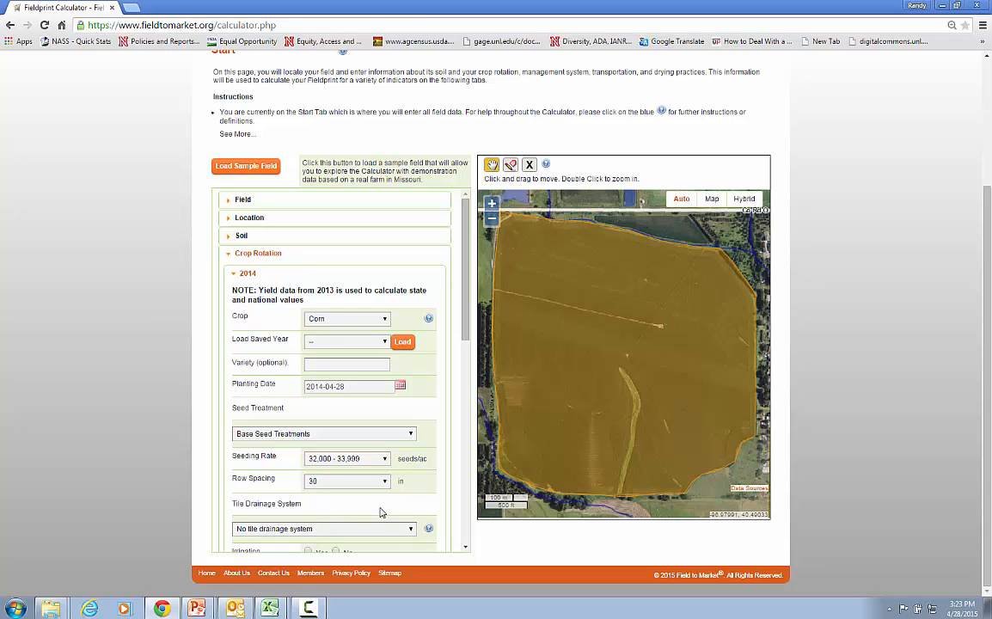
# Review the tile drainage system options and read the help explanation about tile drainage
pyautogui.moveTo(467, 314); pyautogui.dragTo(430, 379)
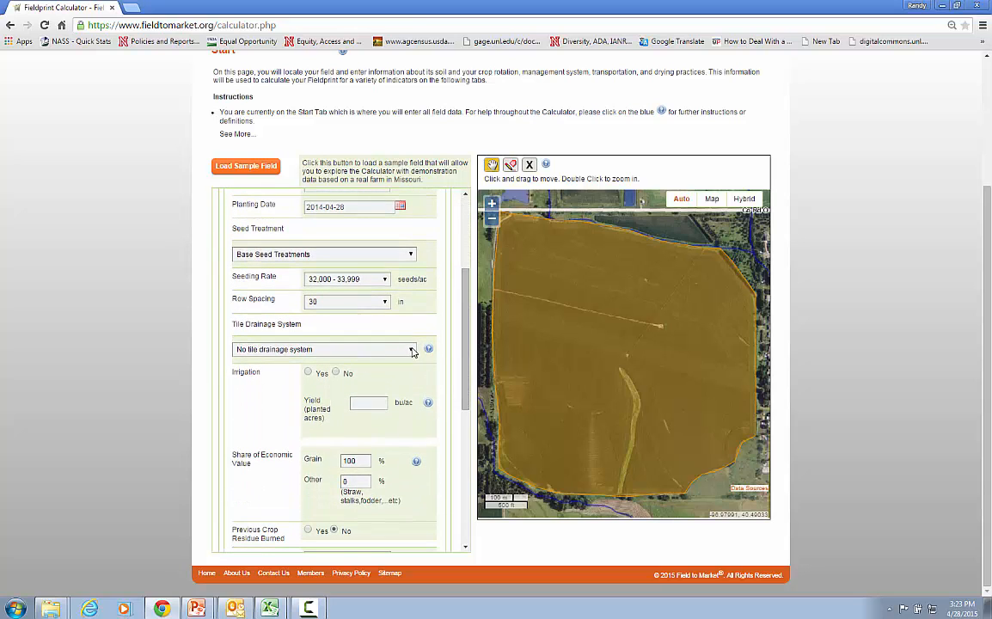
pyautogui.click(411, 349)
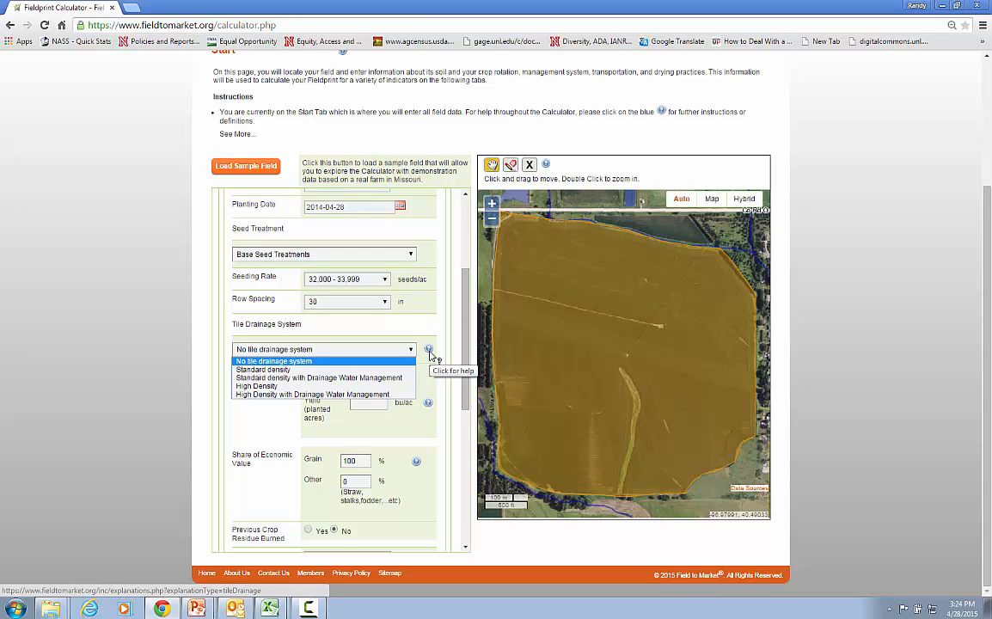
pyautogui.click(430, 353)
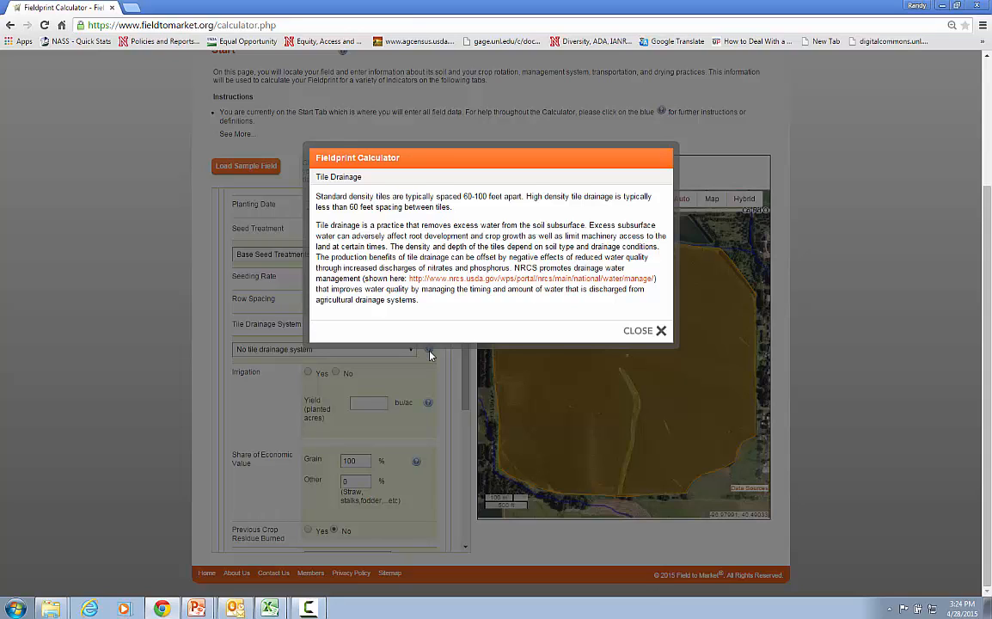
pyautogui.click(640, 332)
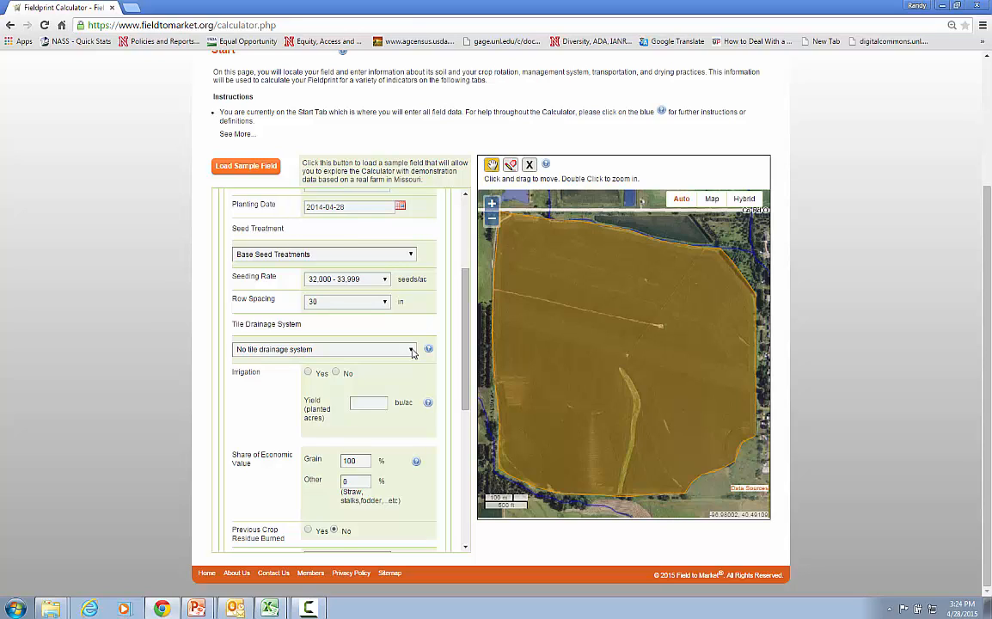
# Mark the 2014 corn crop as irrigated
pyautogui.click(336, 374)
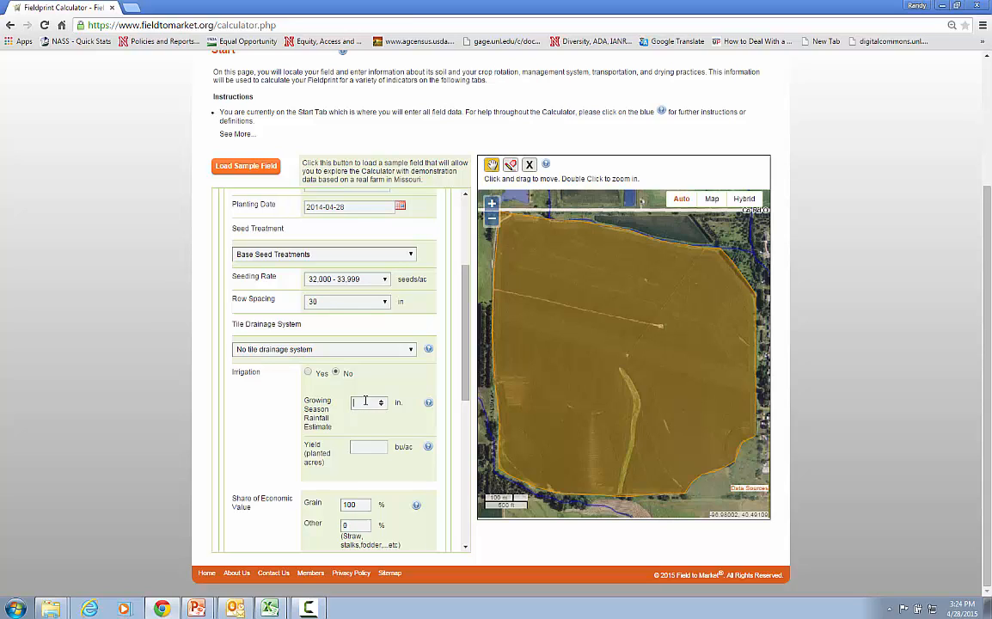
pyautogui.click(308, 373)
pyautogui.click(373, 407)
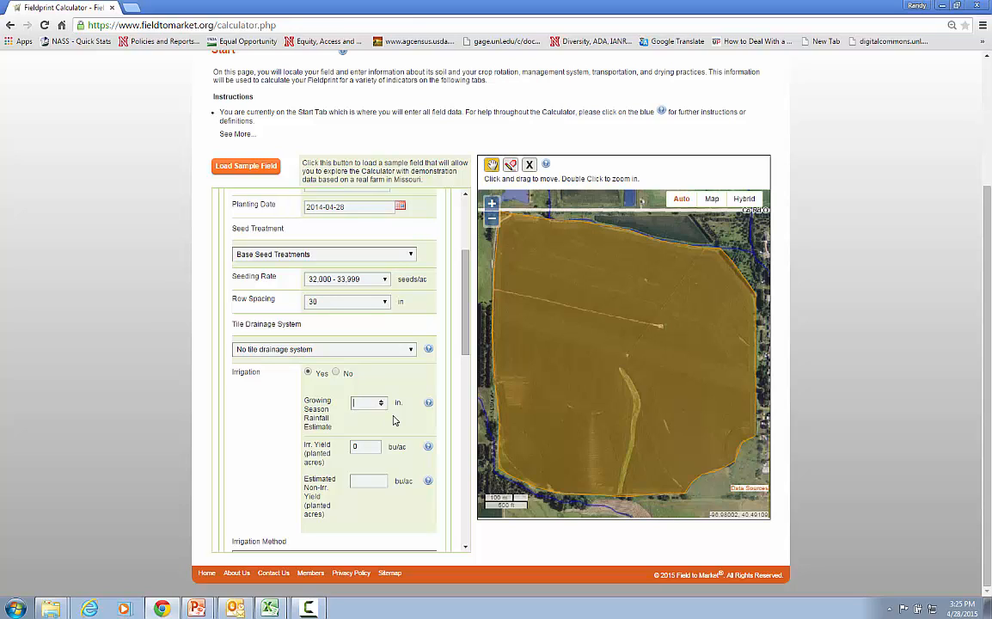
pyautogui.click(362, 448)
# Set the irrigation water source to Well and the well water applied to 6 ac-in
pyautogui.scroll(-4, 462, 322)
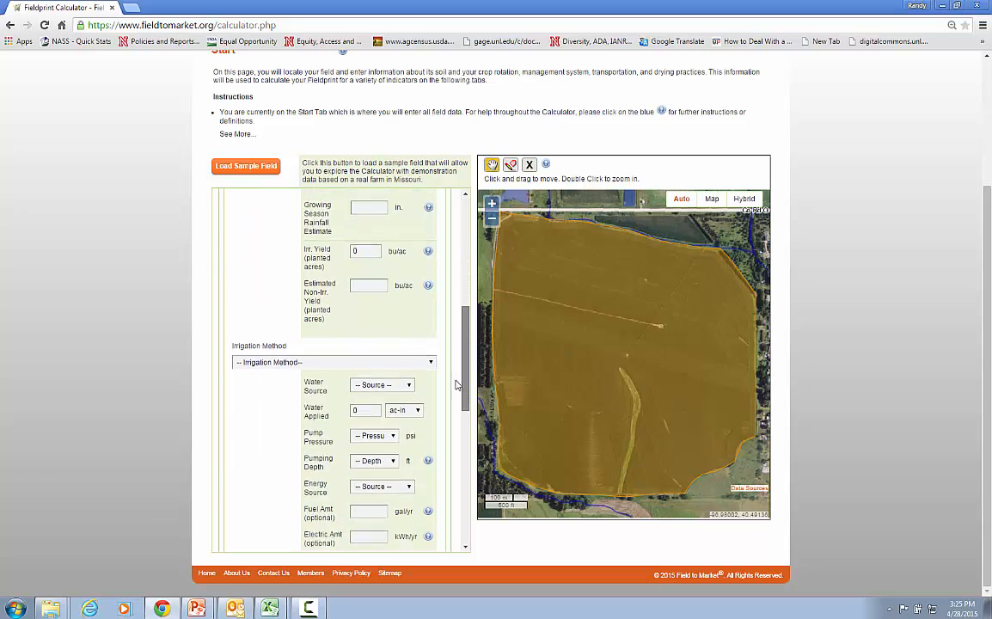
pyautogui.click(410, 303)
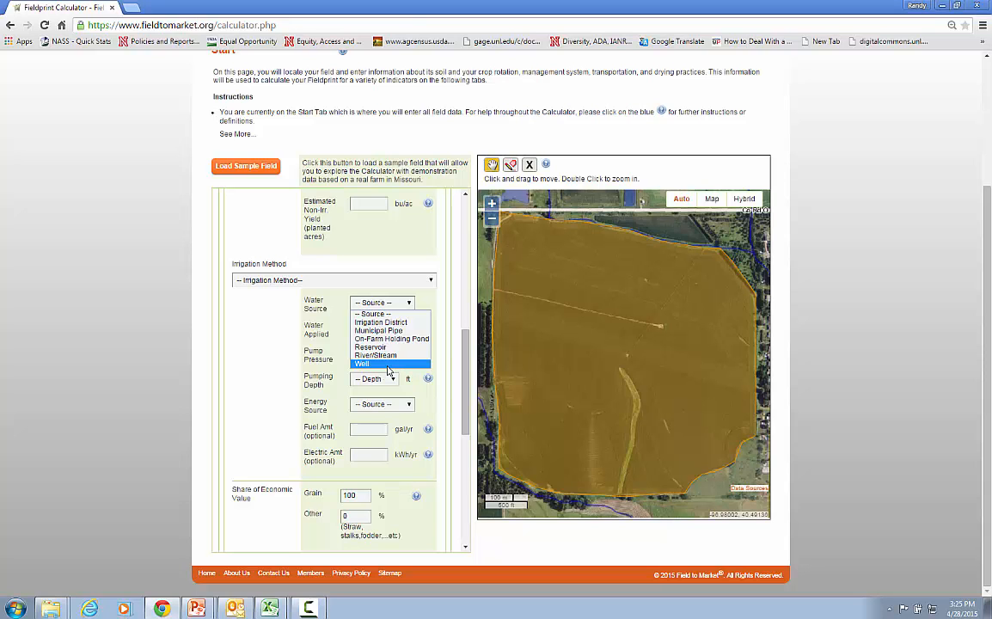
pyautogui.click(389, 365)
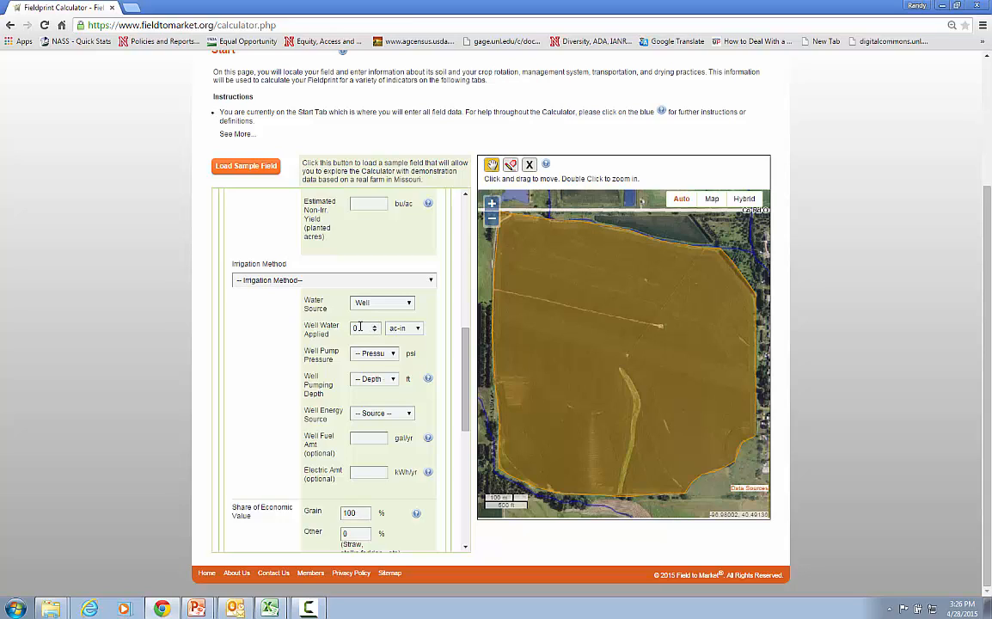
pyautogui.click(361, 326)
pyautogui.press('BackSpace')
pyautogui.write('6')
pyautogui.click(420, 332)
pyautogui.click(421, 332)
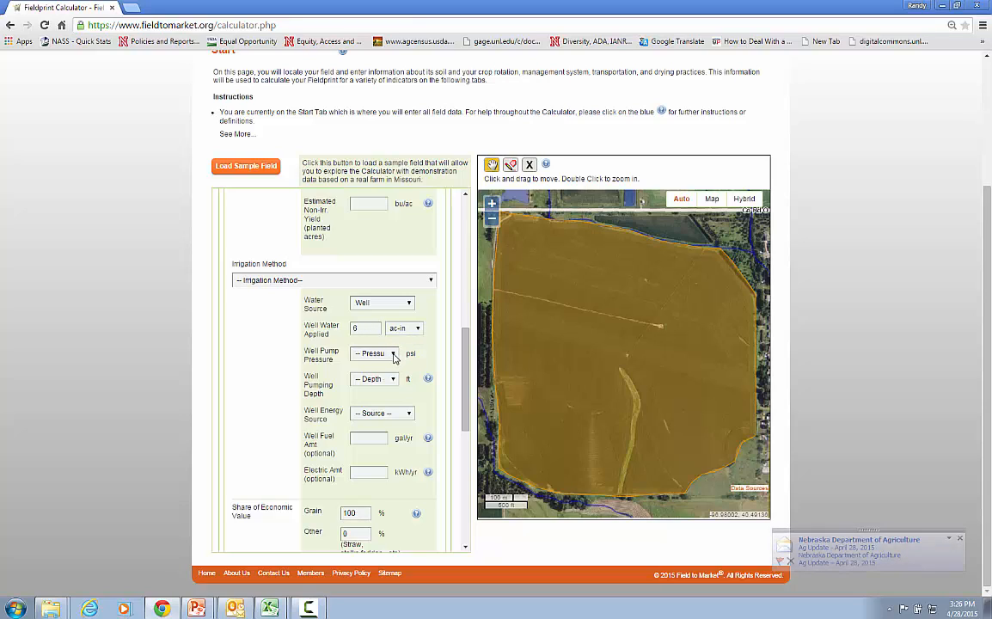
# Set the well pump pressure to 41-50 psi and read the help explanation for the pumping depth
pyautogui.click(395, 358)
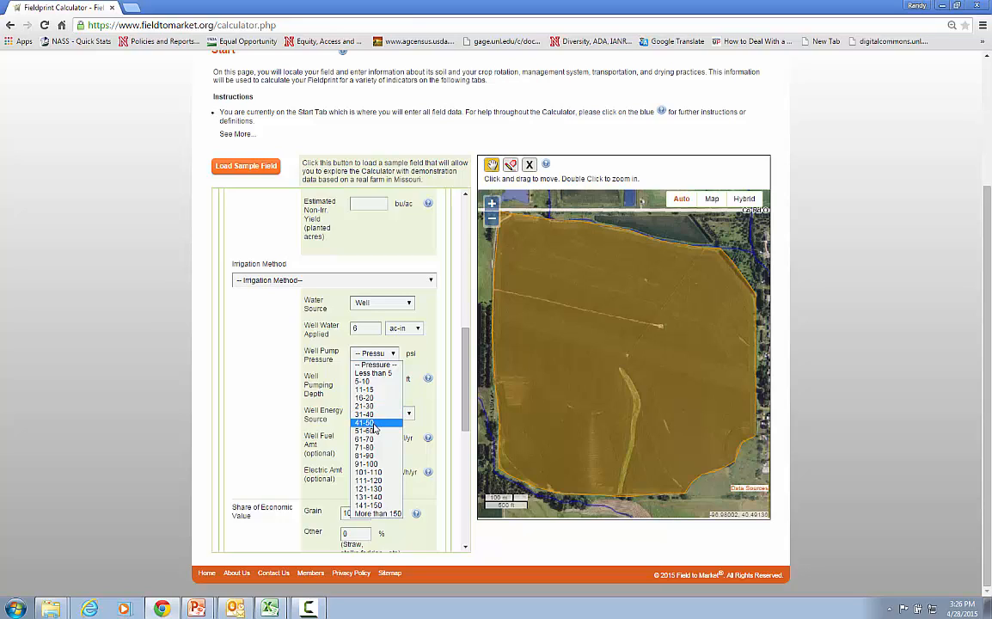
pyautogui.click(374, 424)
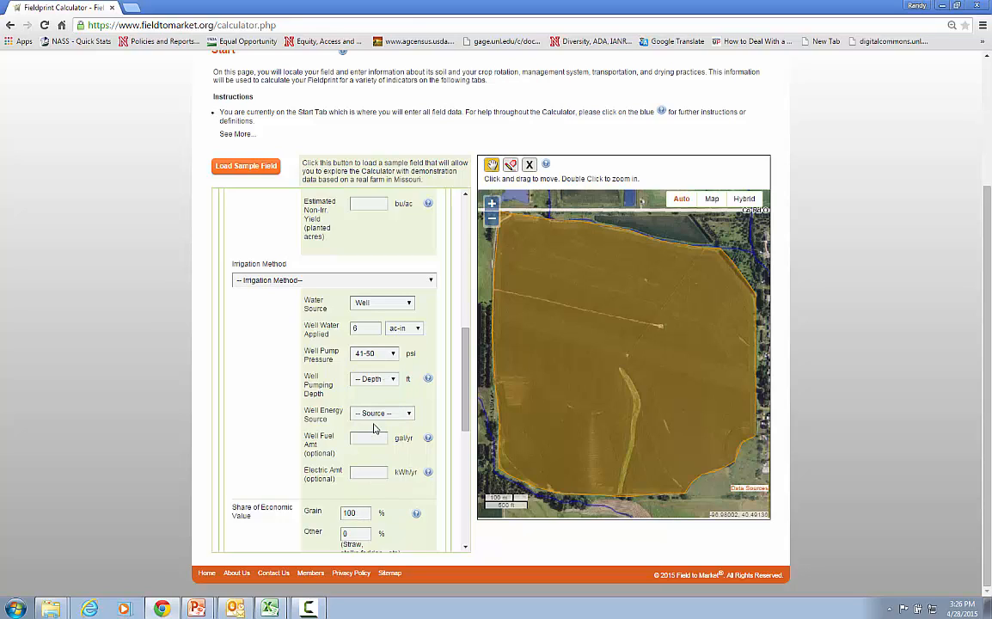
pyautogui.click(429, 379)
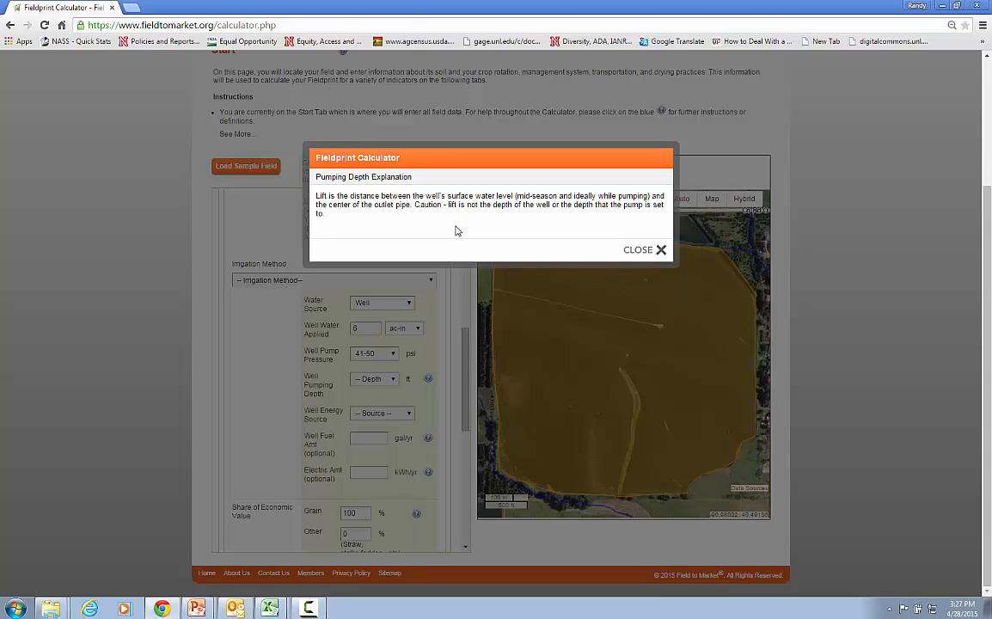
pyautogui.click(660, 250)
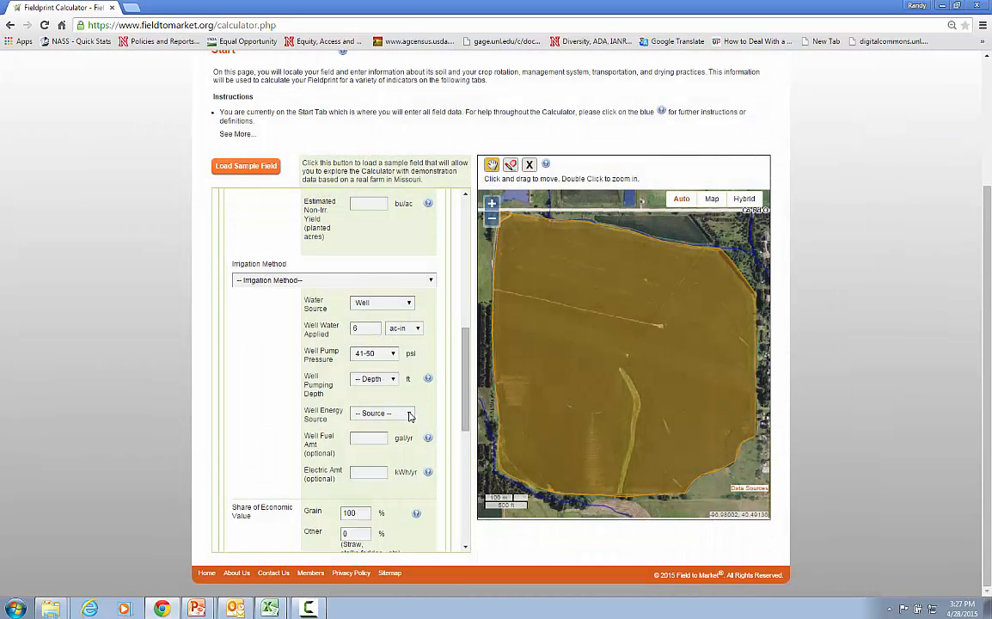
# Set the well pumping depth to 76-125 ft and the well energy source to Diesel
pyautogui.click(394, 380)
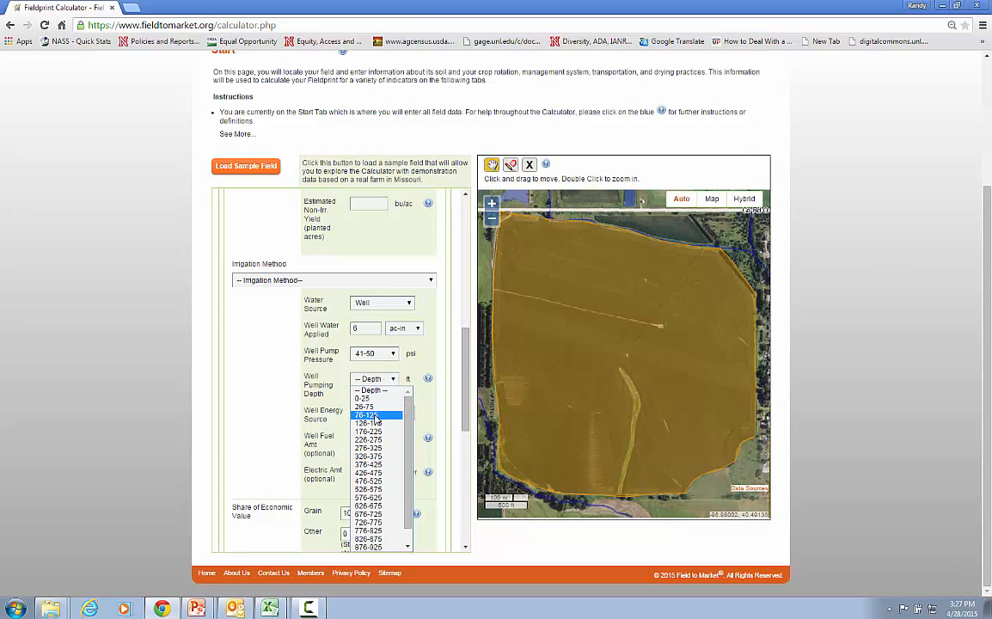
pyautogui.click(376, 416)
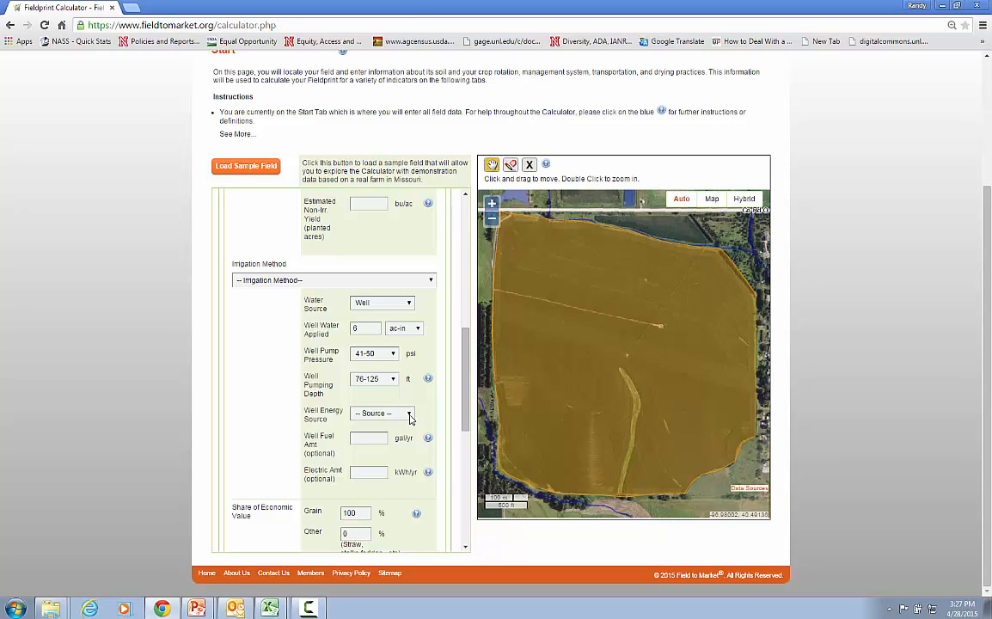
pyautogui.click(409, 414)
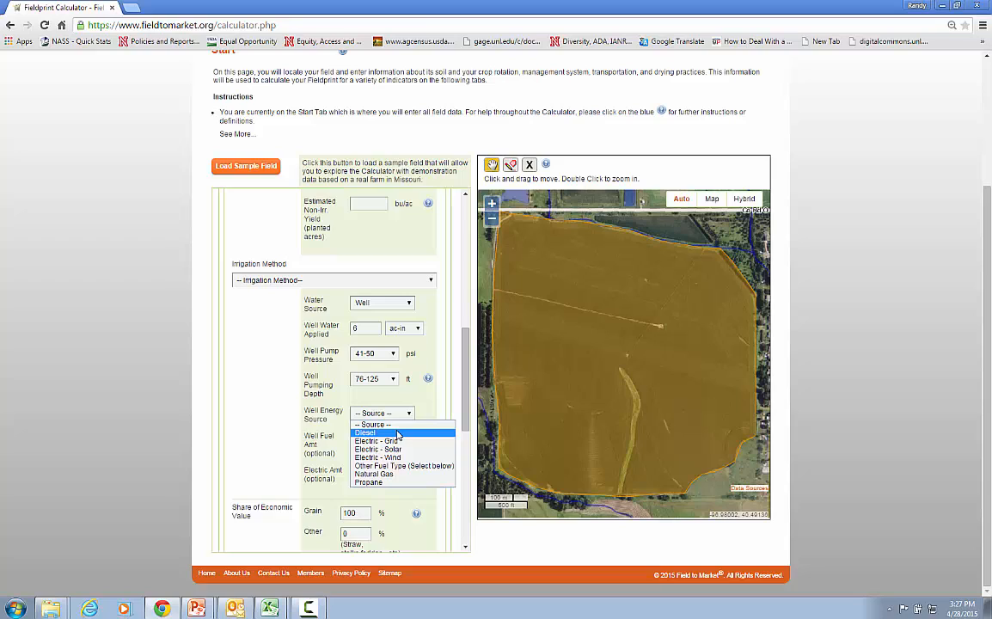
pyautogui.click(398, 433)
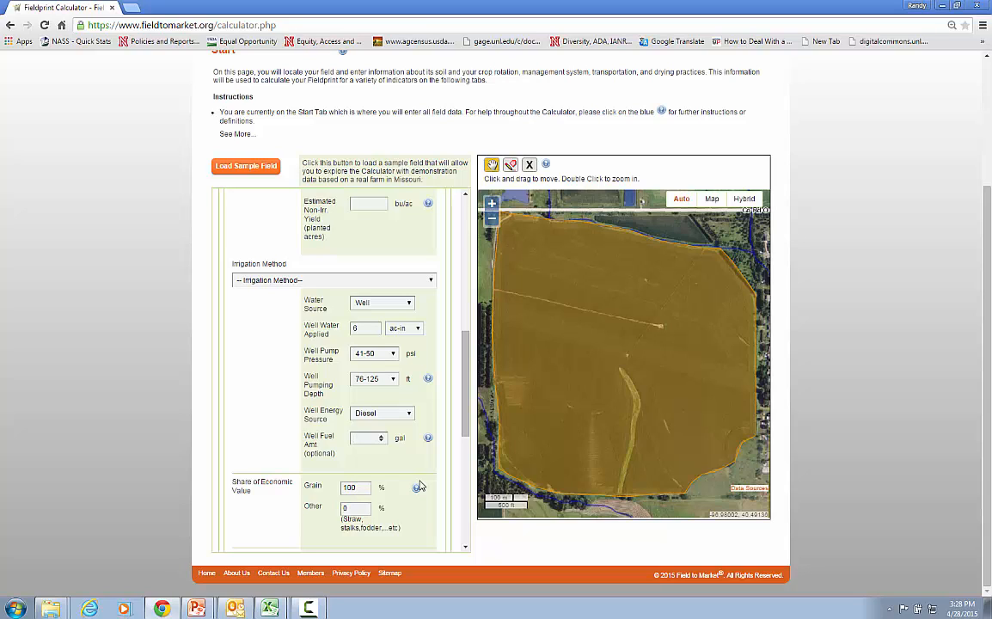
# Review the grain and other shares of economic value and read the help explanation with its wheat and straw example
pyautogui.moveTo(465, 400); pyautogui.dragTo(461, 415)
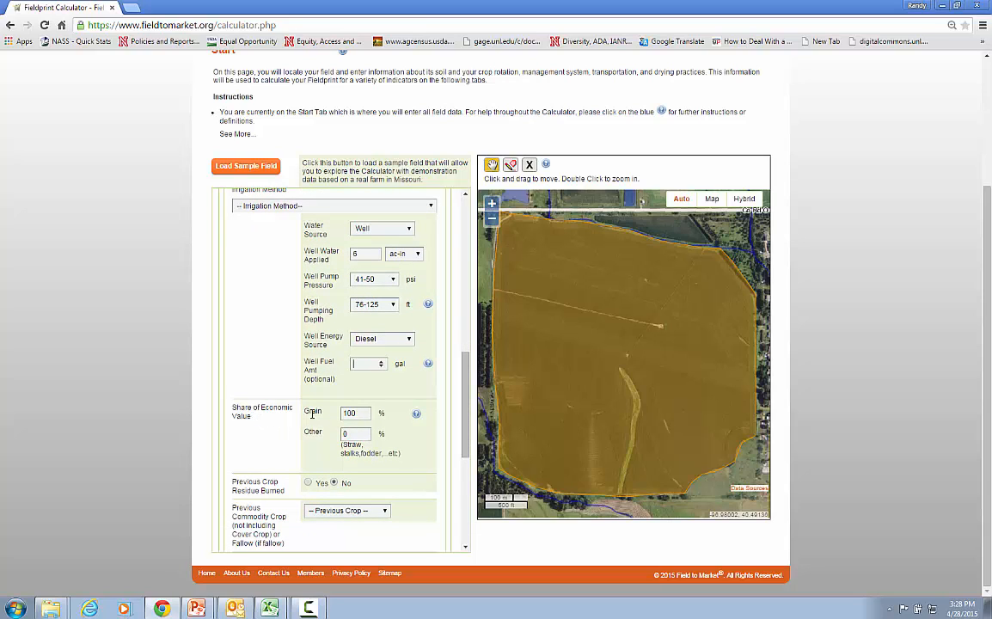
pyautogui.doubleClick(363, 414)
pyautogui.click(345, 433)
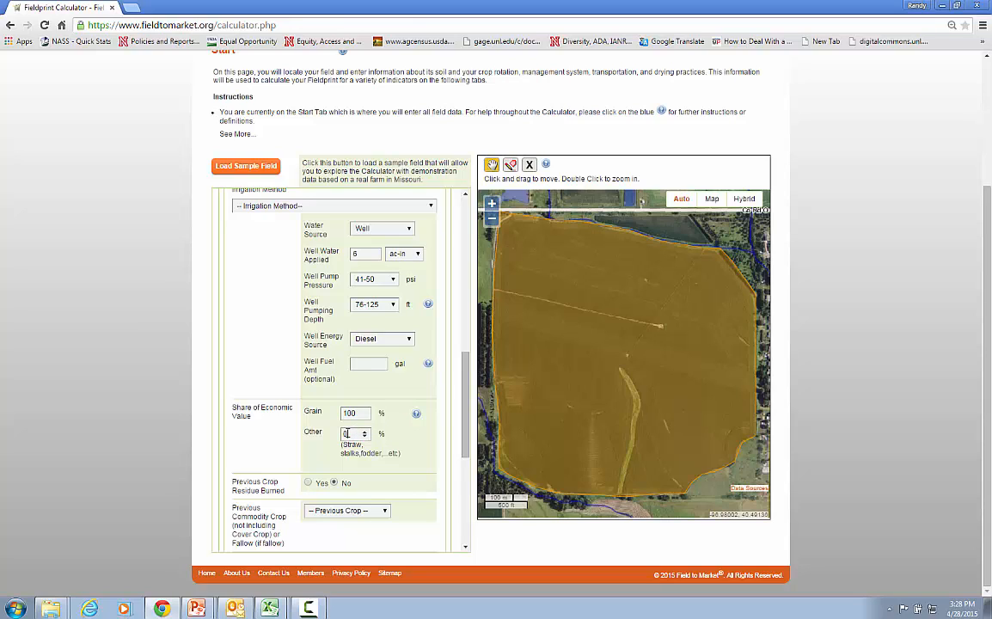
pyautogui.click(417, 415)
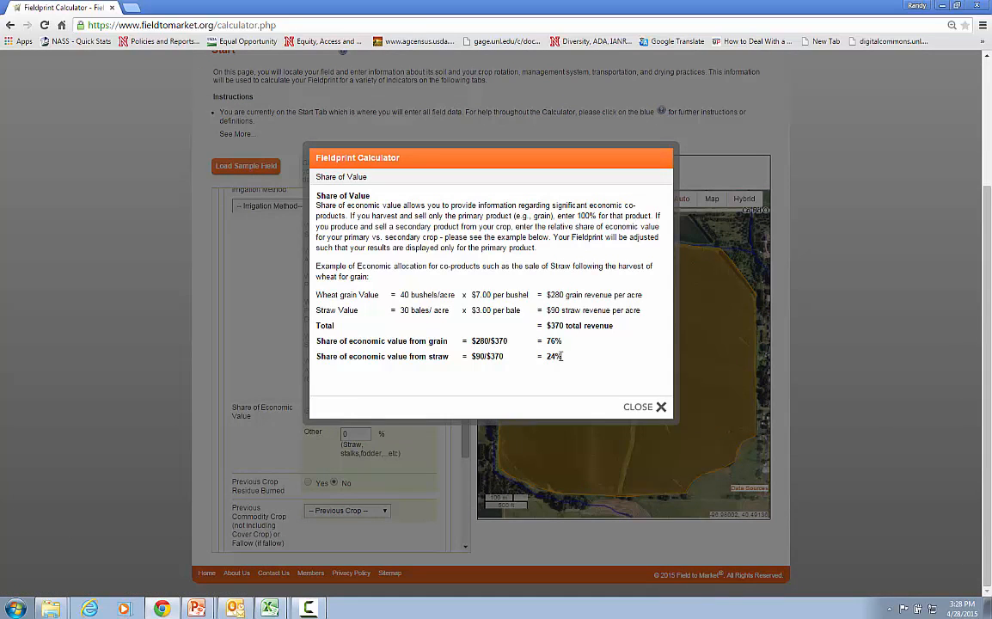
pyautogui.moveTo(561, 356); pyautogui.dragTo(543, 359)
pyautogui.click(563, 379)
pyautogui.moveTo(568, 345); pyautogui.dragTo(546, 342)
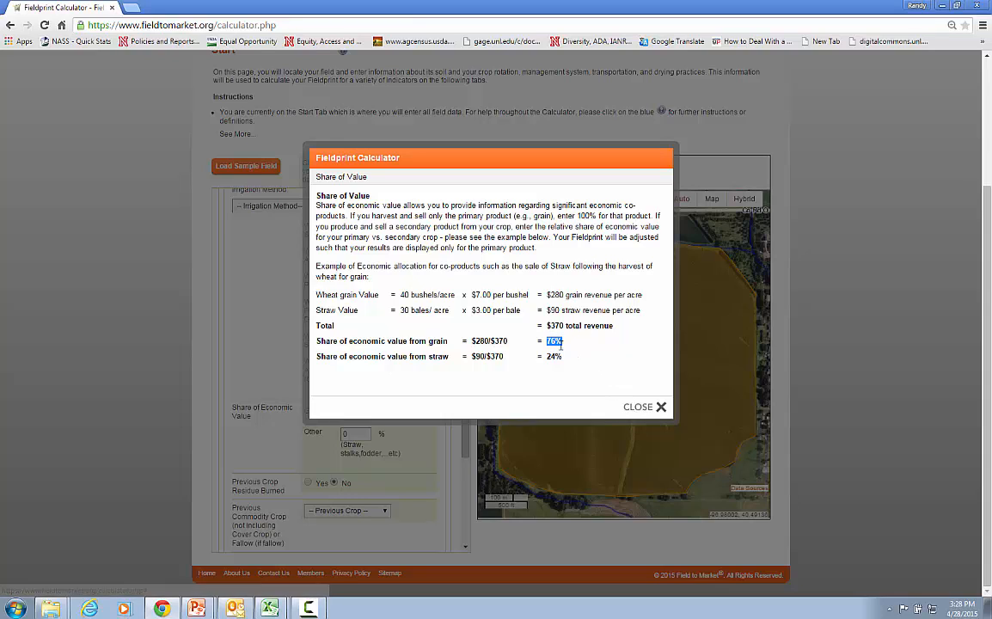
pyautogui.click(562, 344)
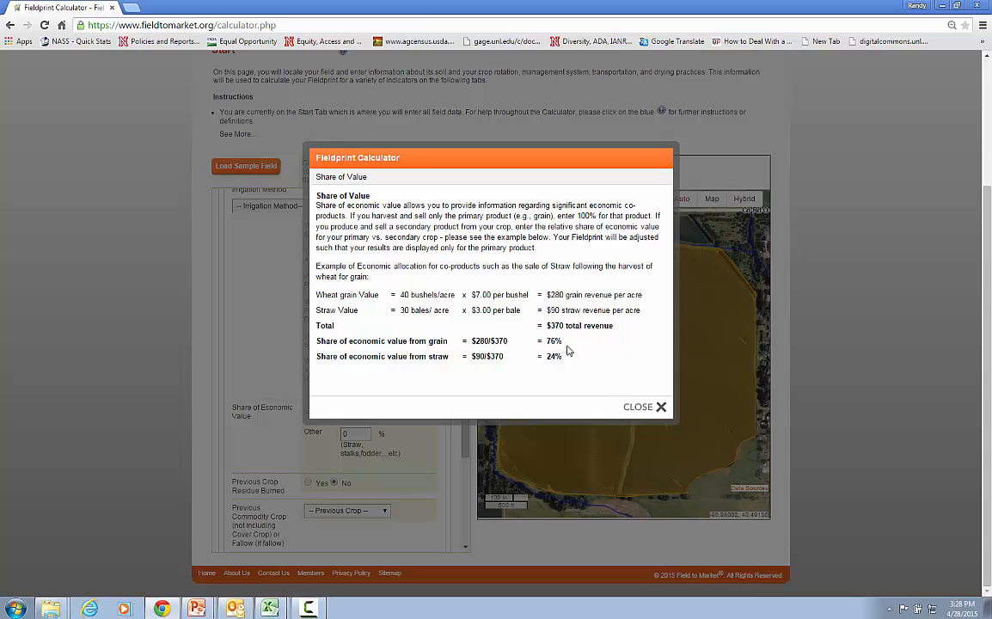
pyautogui.click(641, 409)
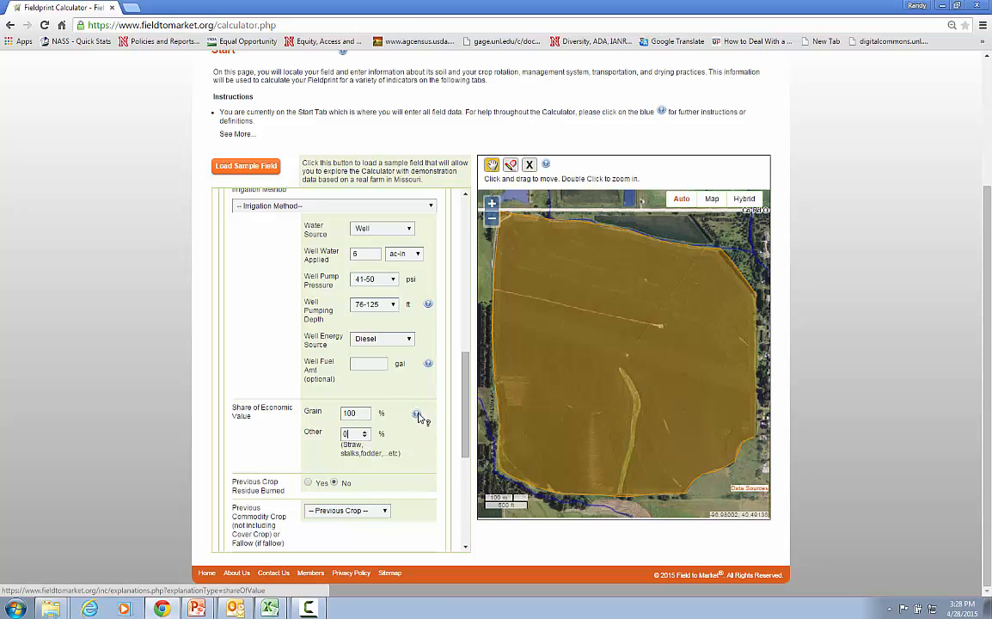
pyautogui.click(417, 415)
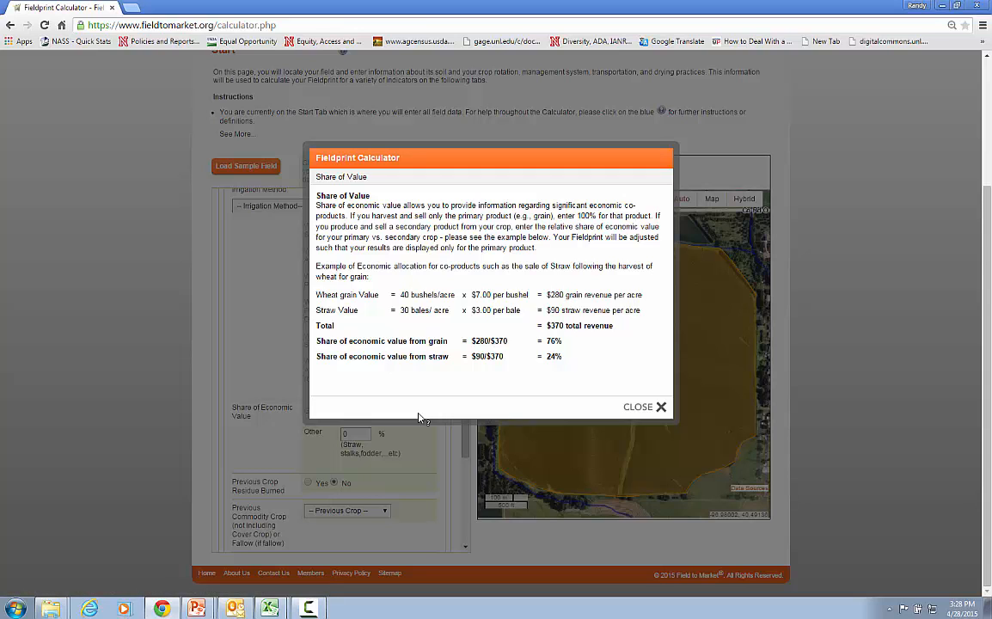
pyautogui.click(638, 410)
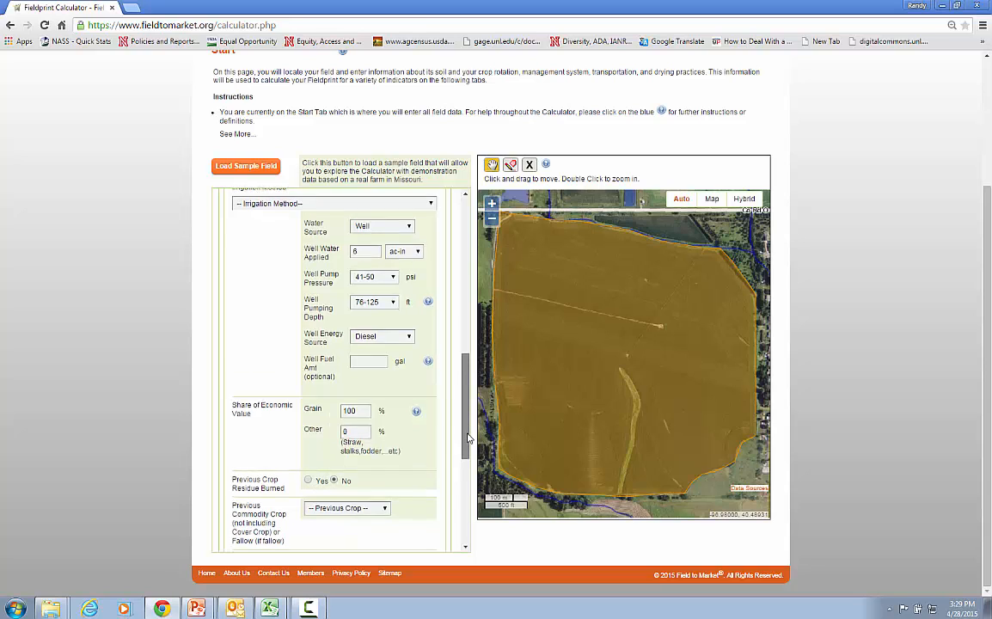
# Set the previous commodity crop for the 2014 corn to Soybean
pyautogui.moveTo(469, 427); pyautogui.dragTo(468, 446)
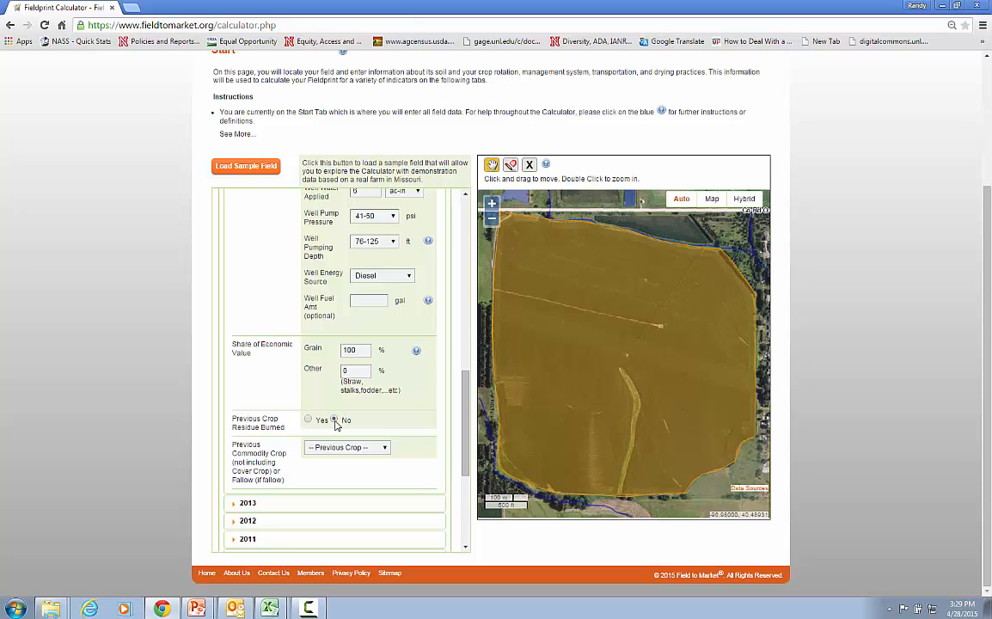
pyautogui.scroll(-1, 465, 454)
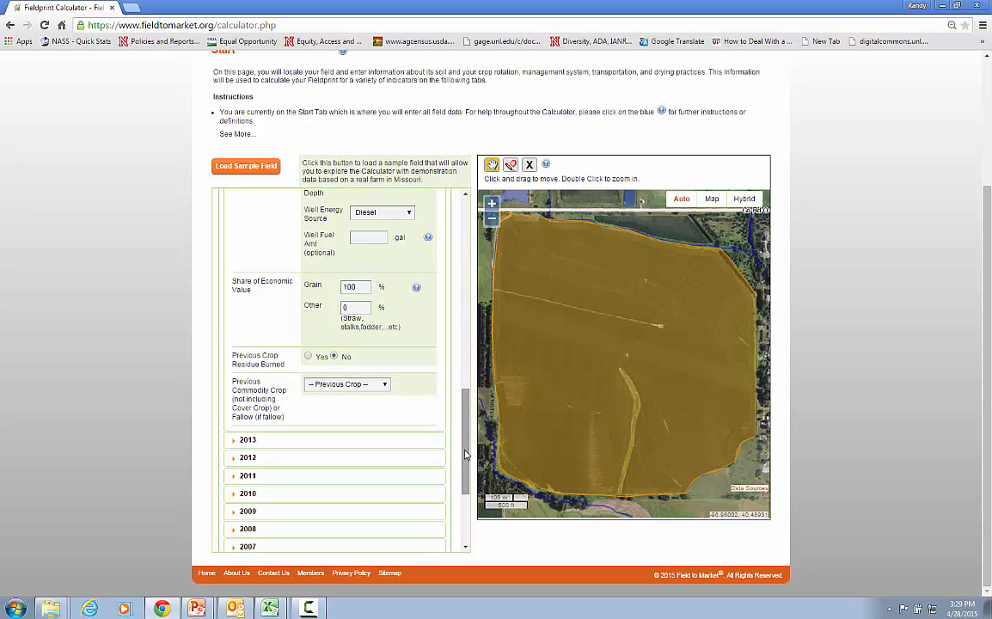
pyautogui.click(385, 386)
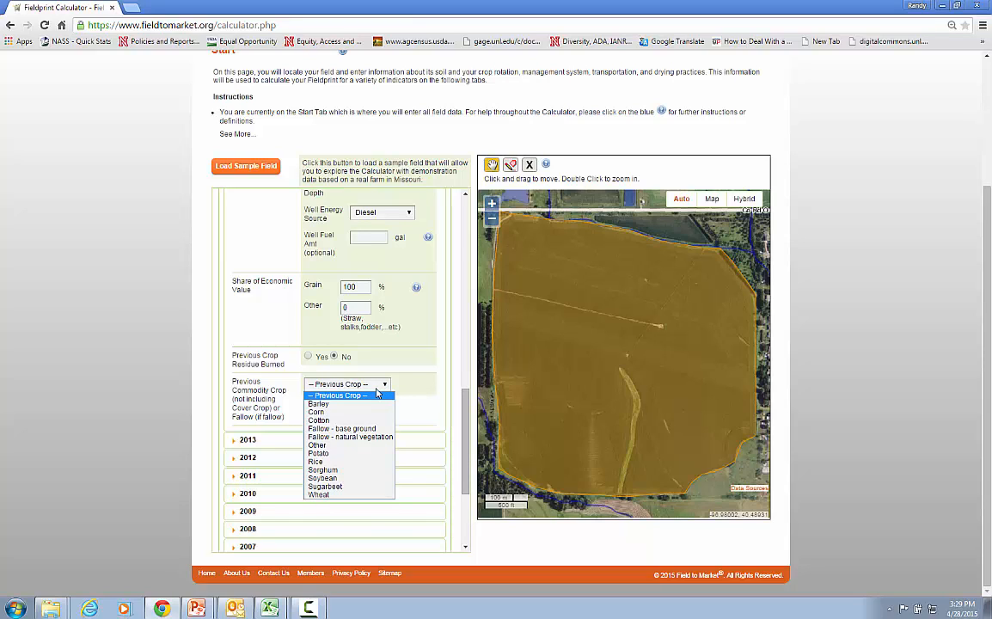
pyautogui.click(353, 481)
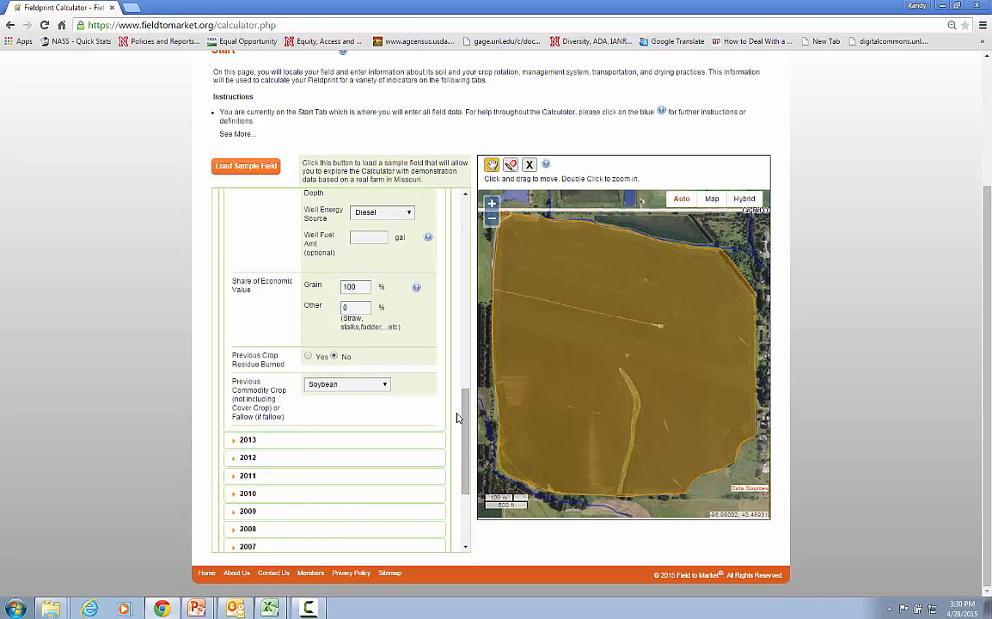
# Try to save the 2014 crop rotation entries
pyautogui.scroll(-2, 416, 390)
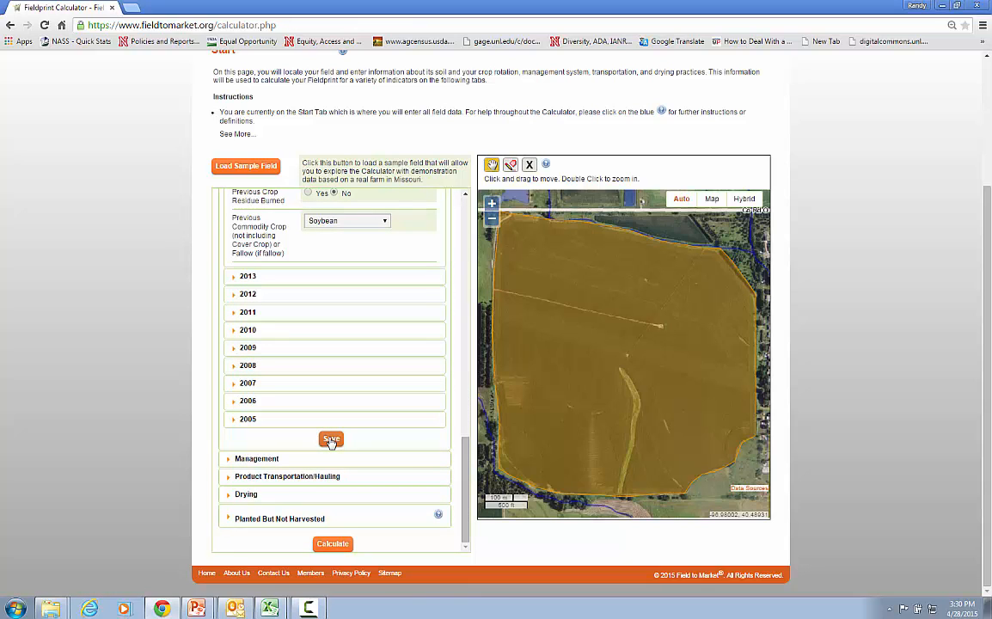
pyautogui.click(331, 440)
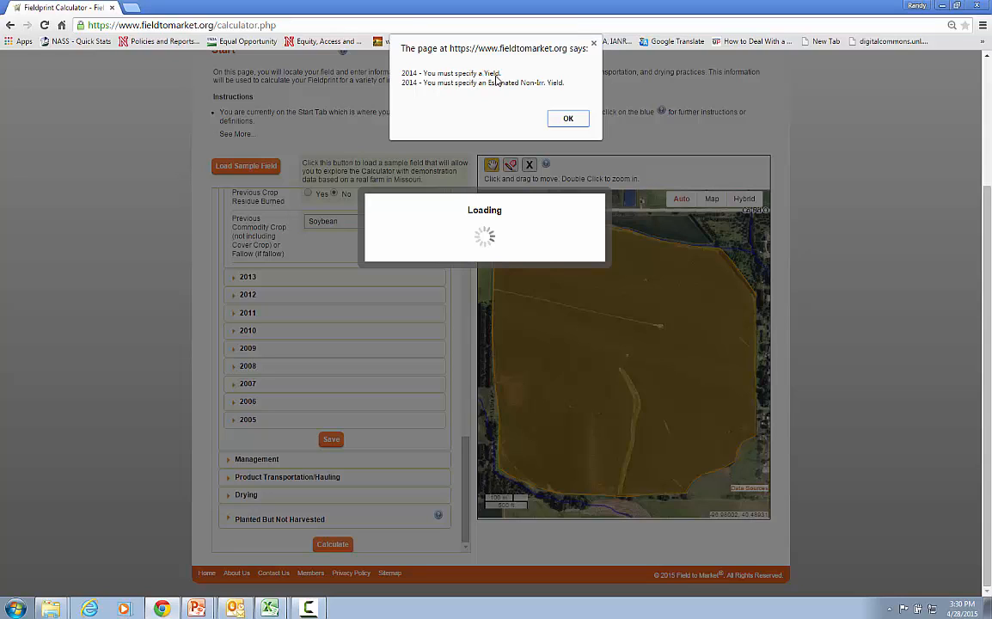
pyautogui.click(571, 121)
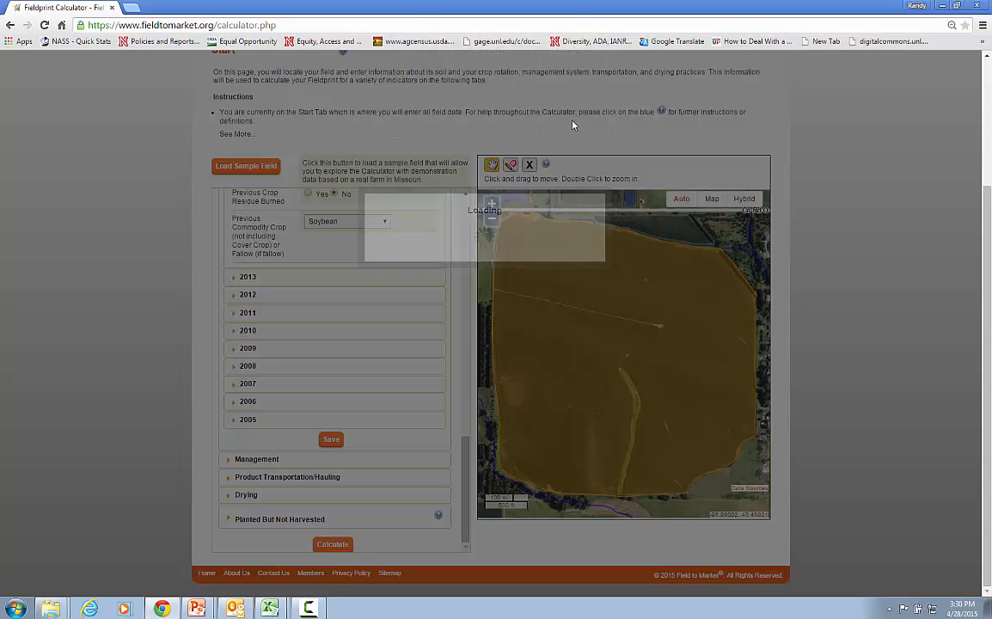
# Set the growing season rainfall estimate to 15 in, the irrigated yield to 215 bu/ac and the estimated non-irrigated yield to 155 bu/ac
pyautogui.moveTo(464, 480); pyautogui.dragTo(468, 315)
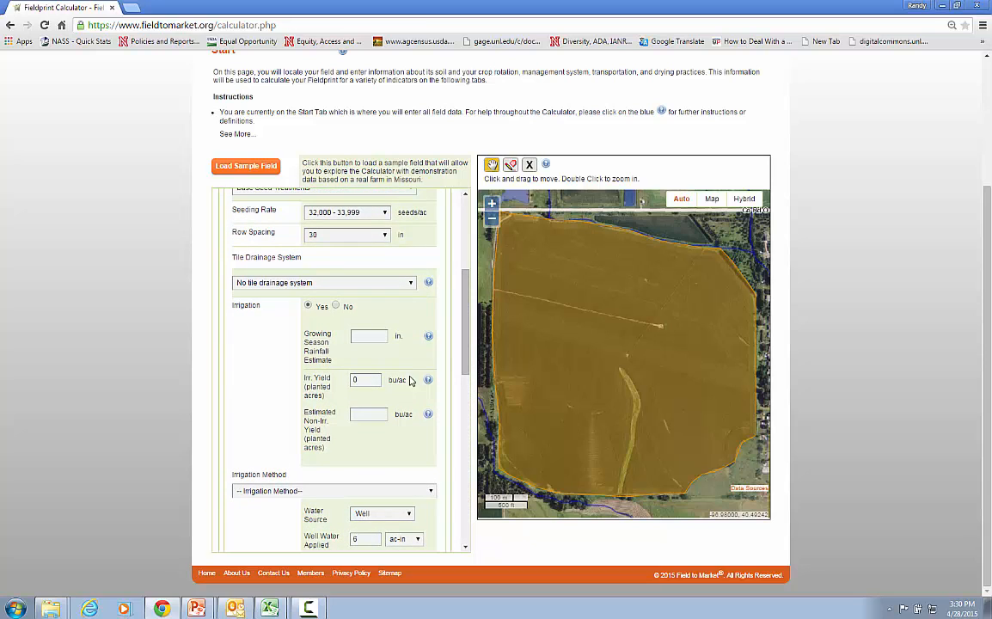
pyautogui.click(366, 336)
pyautogui.write('15')
pyautogui.click(366, 380)
pyautogui.press('BackSpace')
pyautogui.write('215')
pyautogui.press('Tab')
pyautogui.write('155')
# Check the remaining 2014 irrigation and previous crop entries, and save the crop rotation section
pyautogui.click(465, 351)
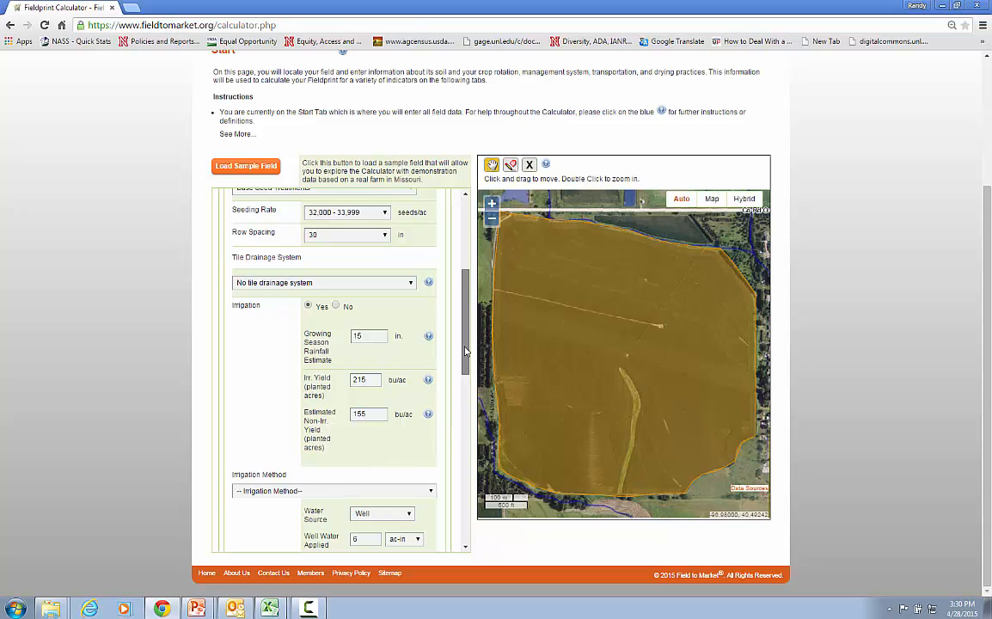
pyautogui.moveTo(466, 351); pyautogui.dragTo(458, 384)
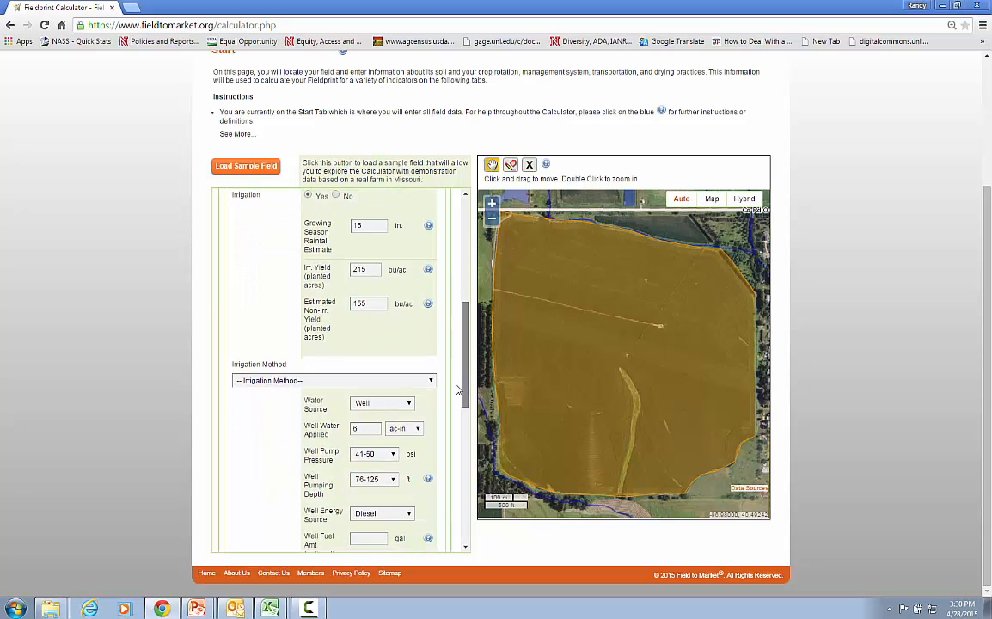
pyautogui.scroll(-1, 414, 348)
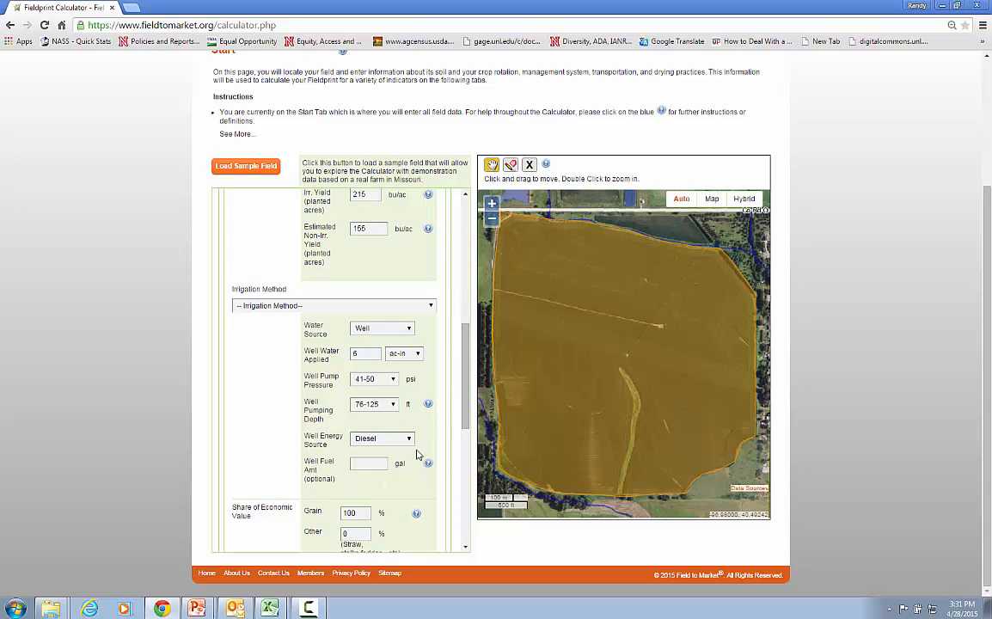
pyautogui.moveTo(469, 384); pyautogui.dragTo(470, 483)
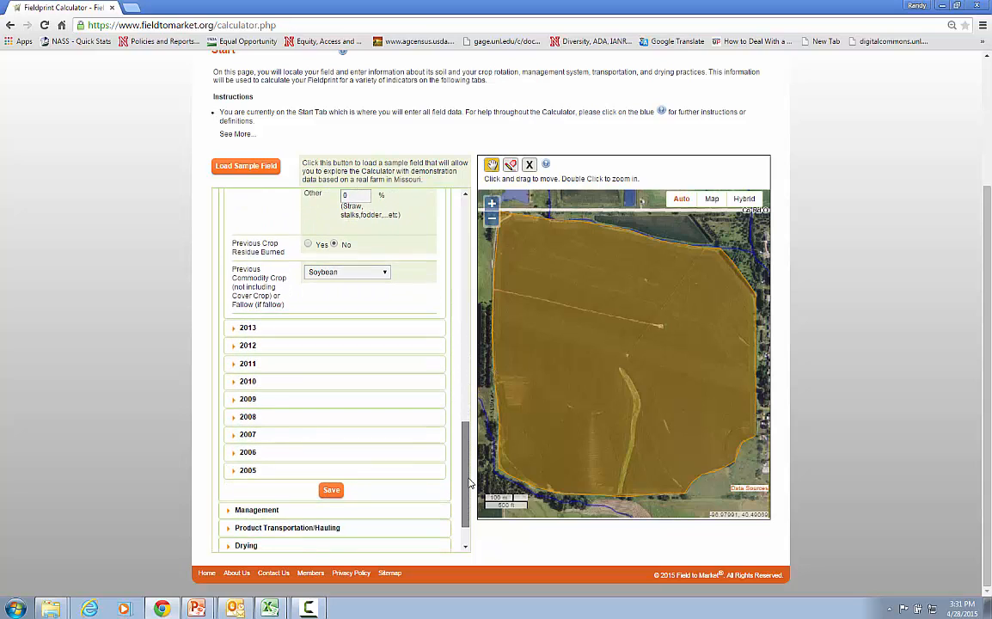
pyautogui.click(333, 495)
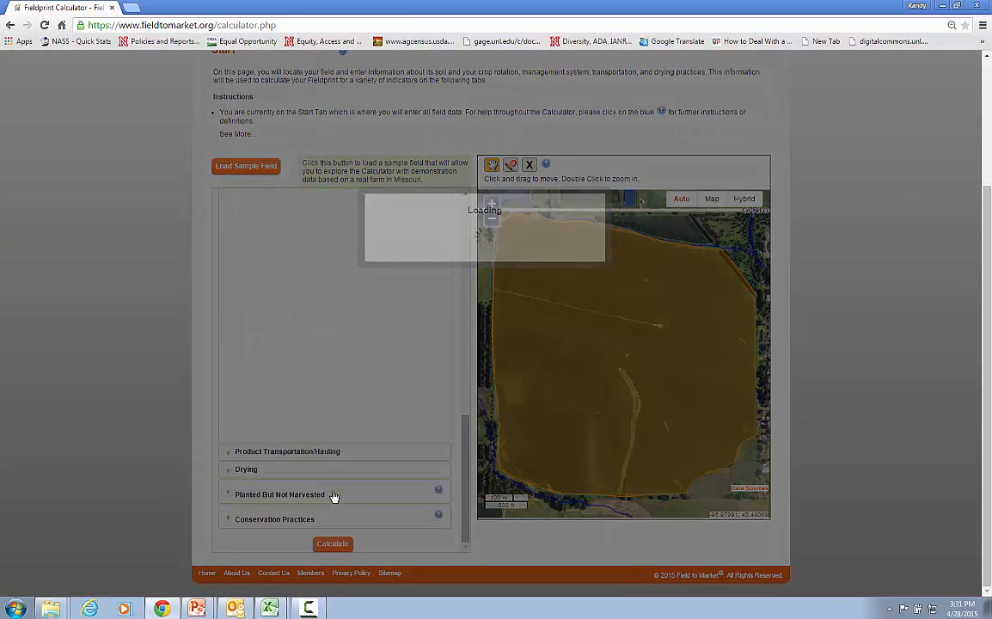